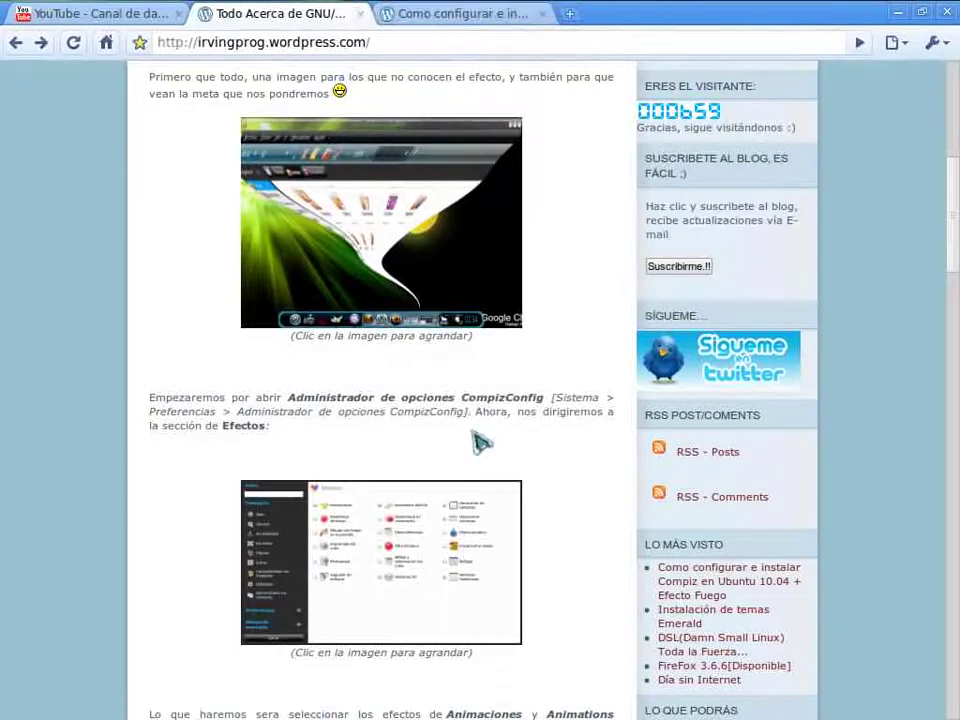
Bring the CompizConfig settings manager over the blog post and show only its Efectos category.
scroll(481, 443, "down", 1)
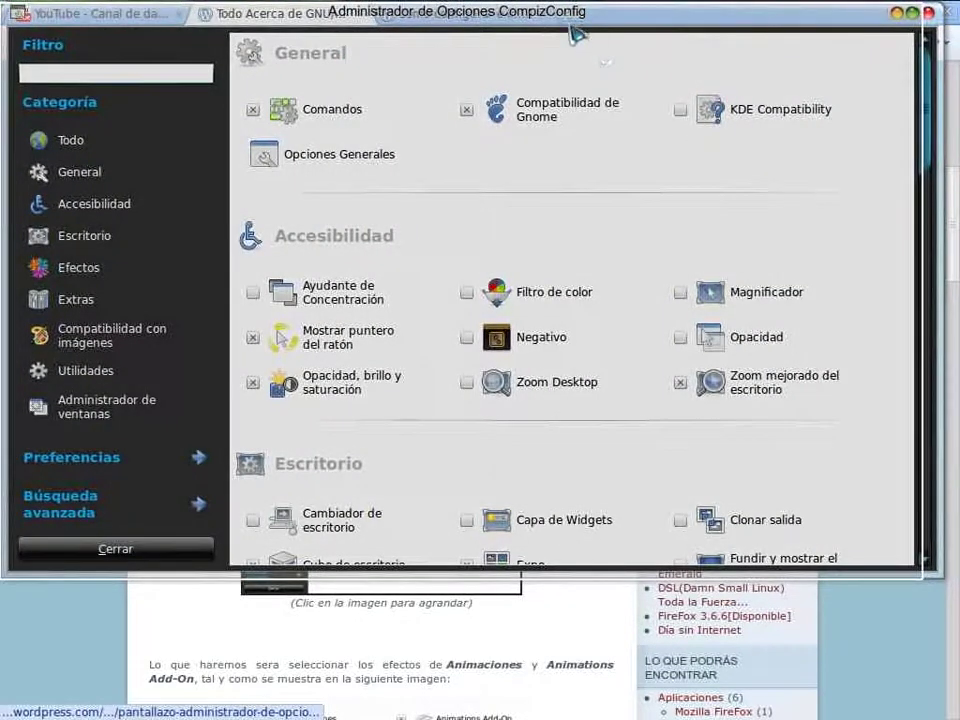
left_click_drag(577, 35, 610, 430)
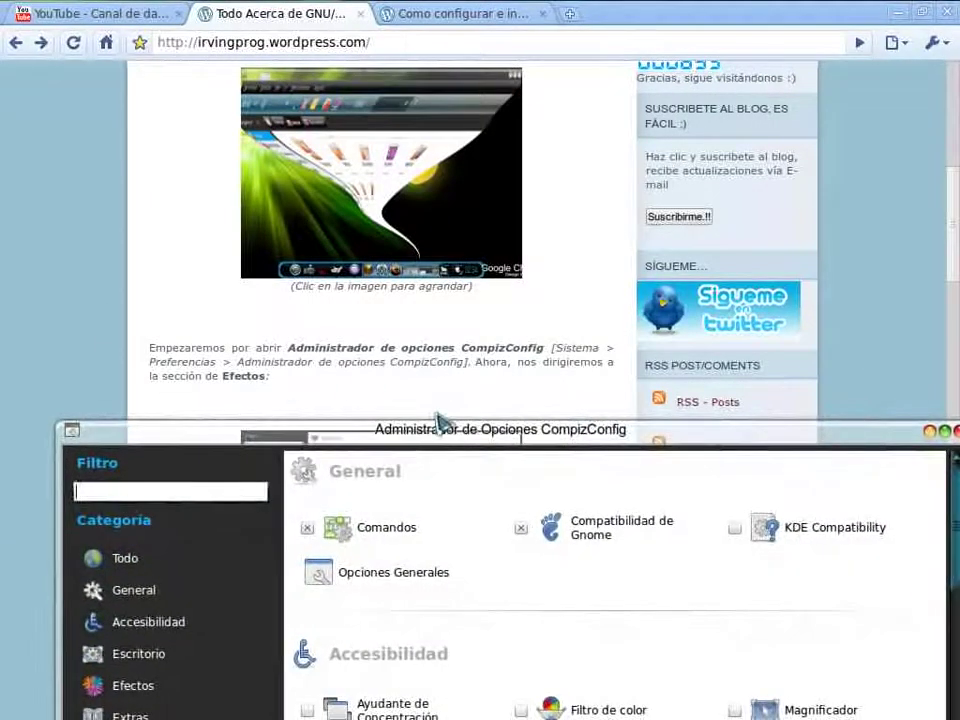
left_click_drag(440, 423, 440, 205)
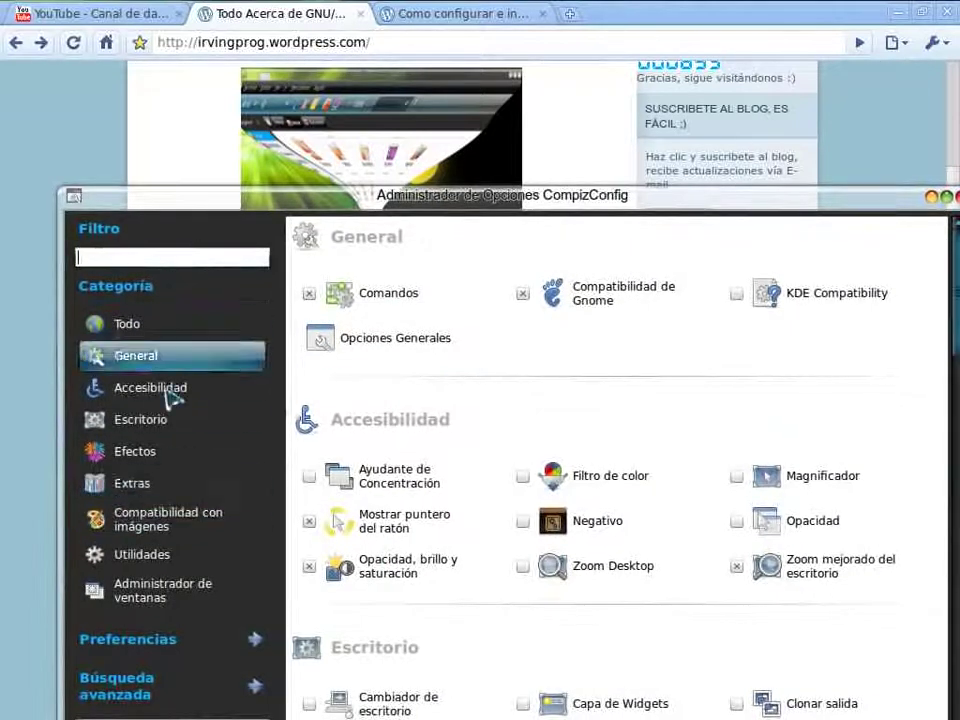
left_click_drag(392, 205, 371, 107)
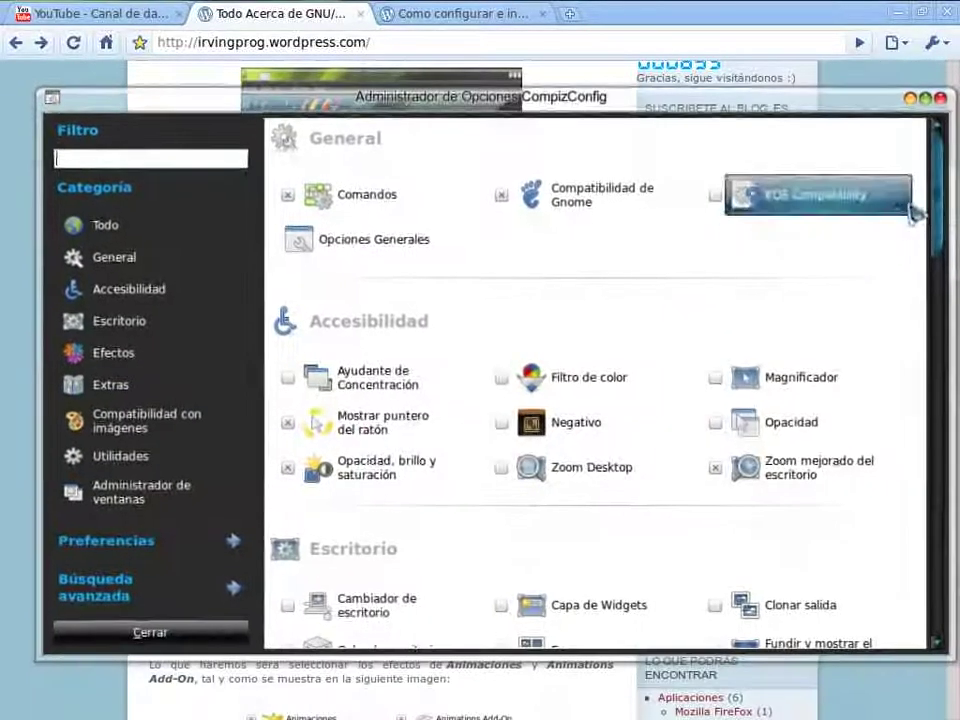
left_click_drag(934, 215, 934, 330)
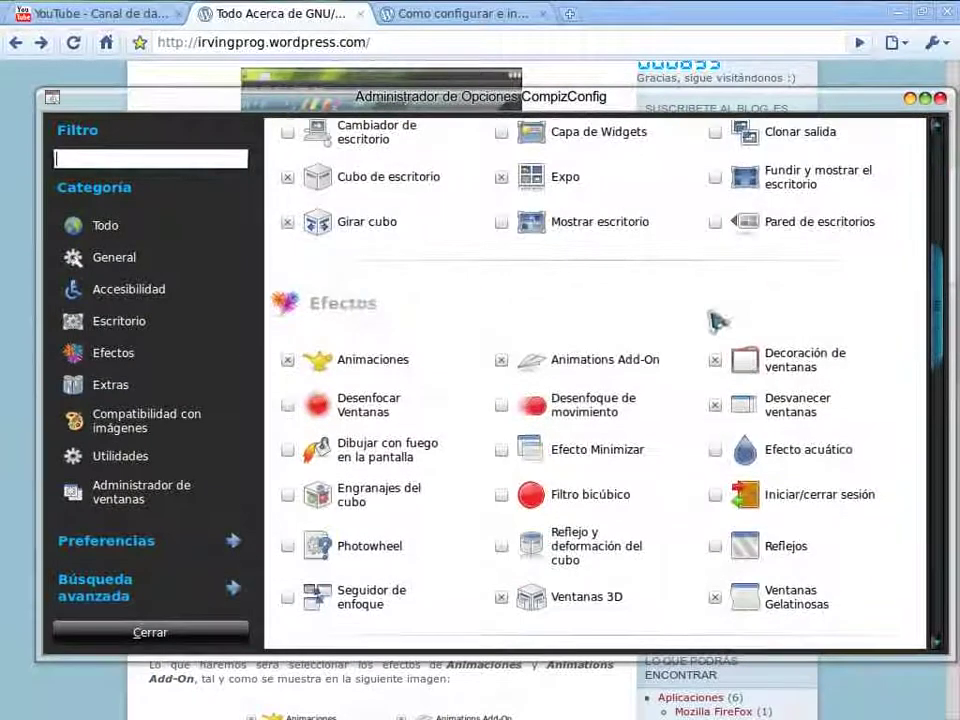
left_click(143, 364)
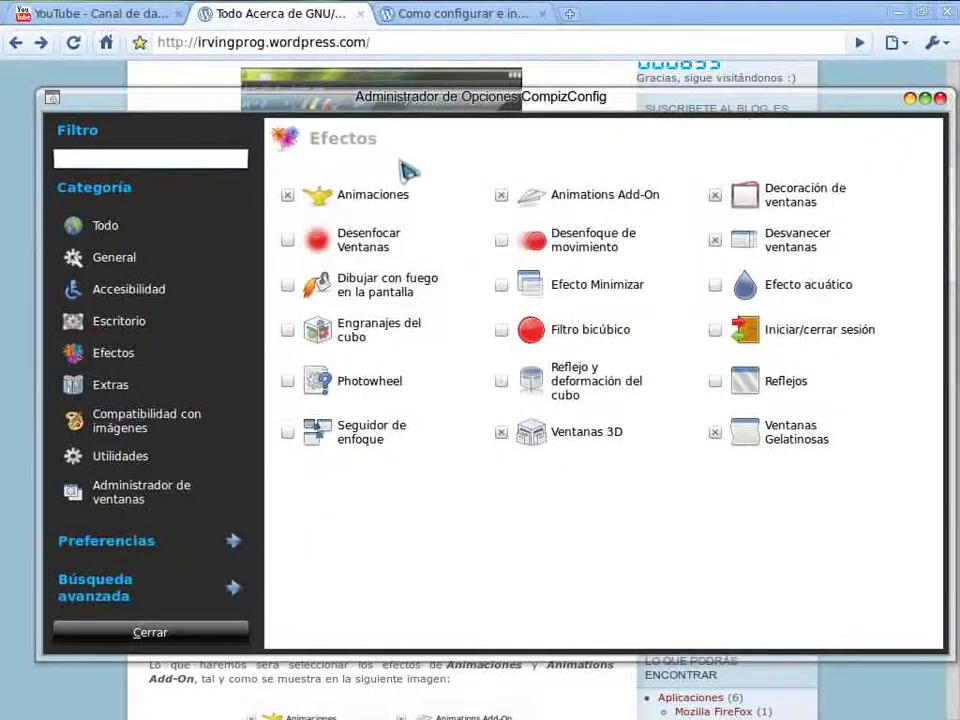
Uncover the blog post and read its instructions on selecting the Animaciones and Animations Add-On effects.
left_click_drag(455, 97, 416, 271)
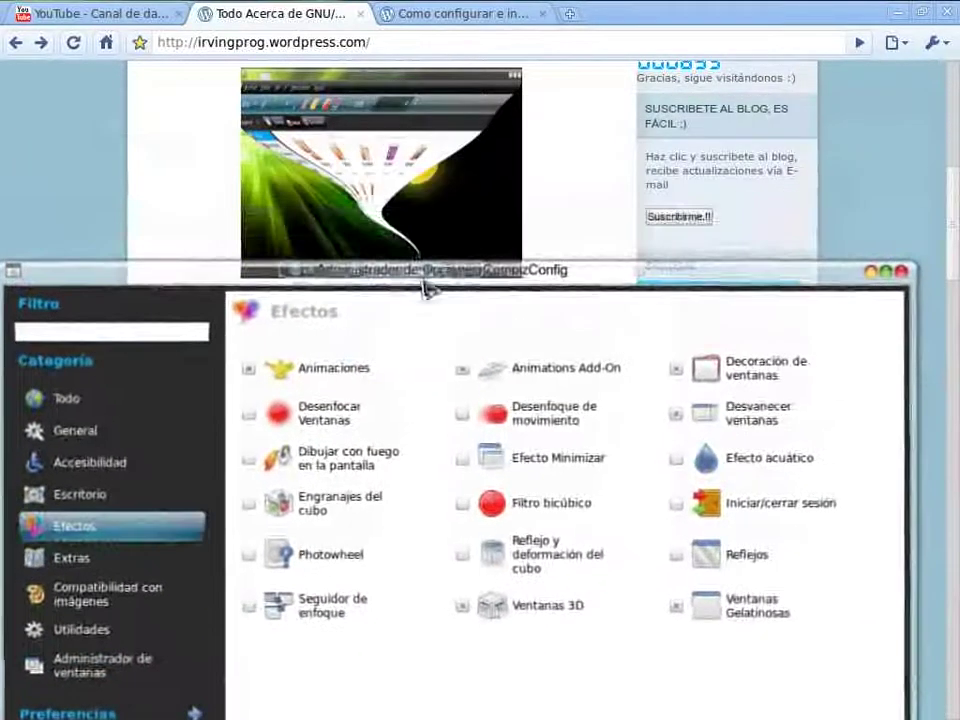
scroll(488, 188, "down", 2)
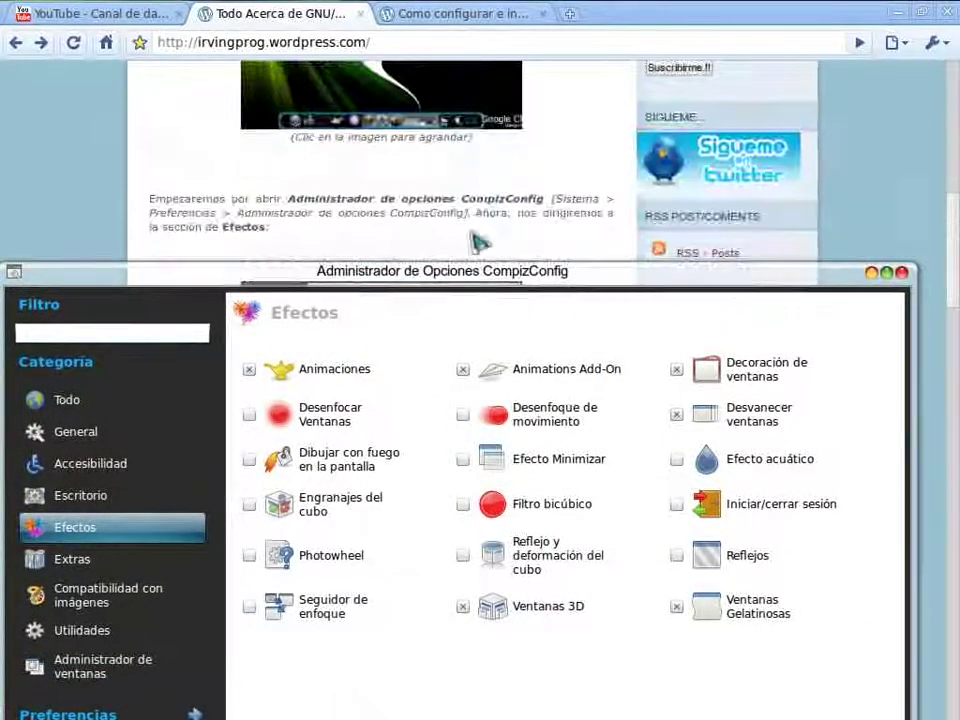
scroll(478, 240, "down", 2)
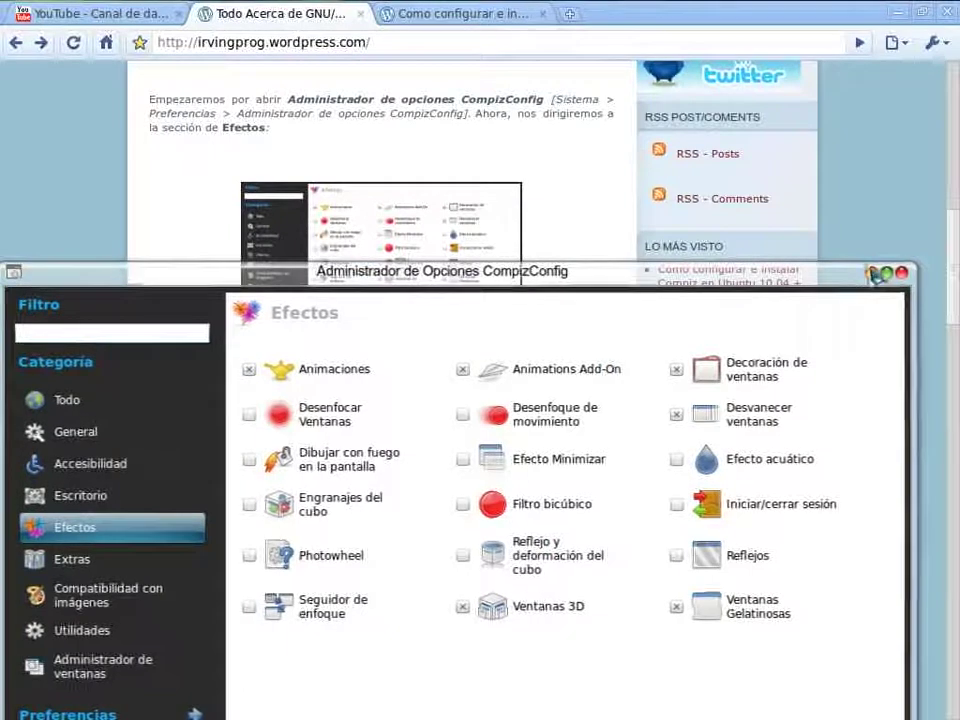
left_click(875, 273)
scroll(425, 334, "down", 2)
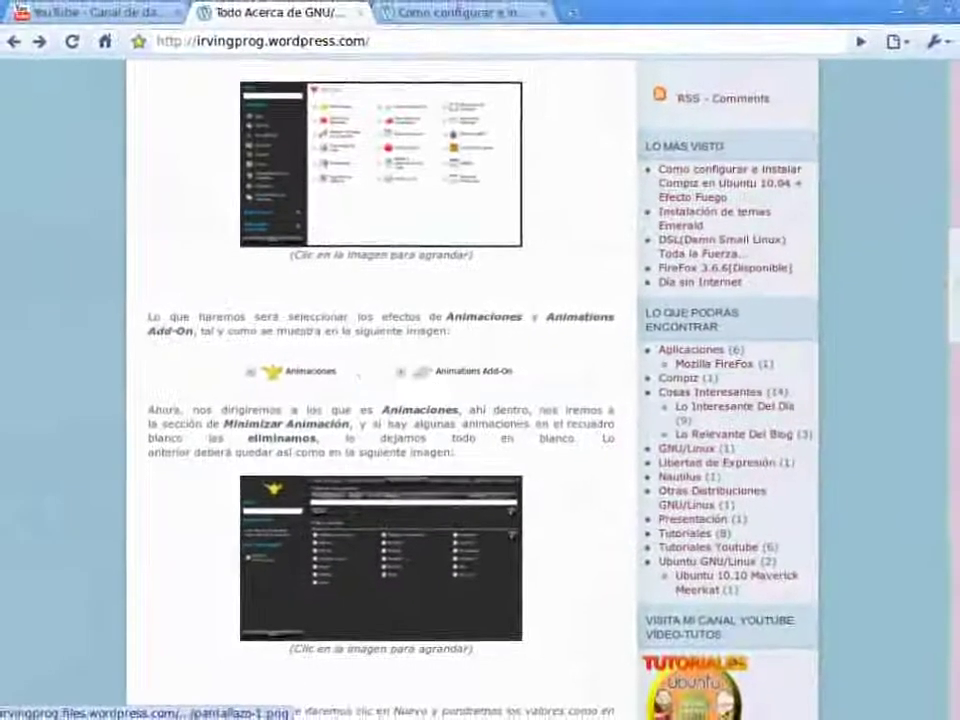
Return to CompizConfig and open the settings of the Animaciones effect.
key("alt+Tab")
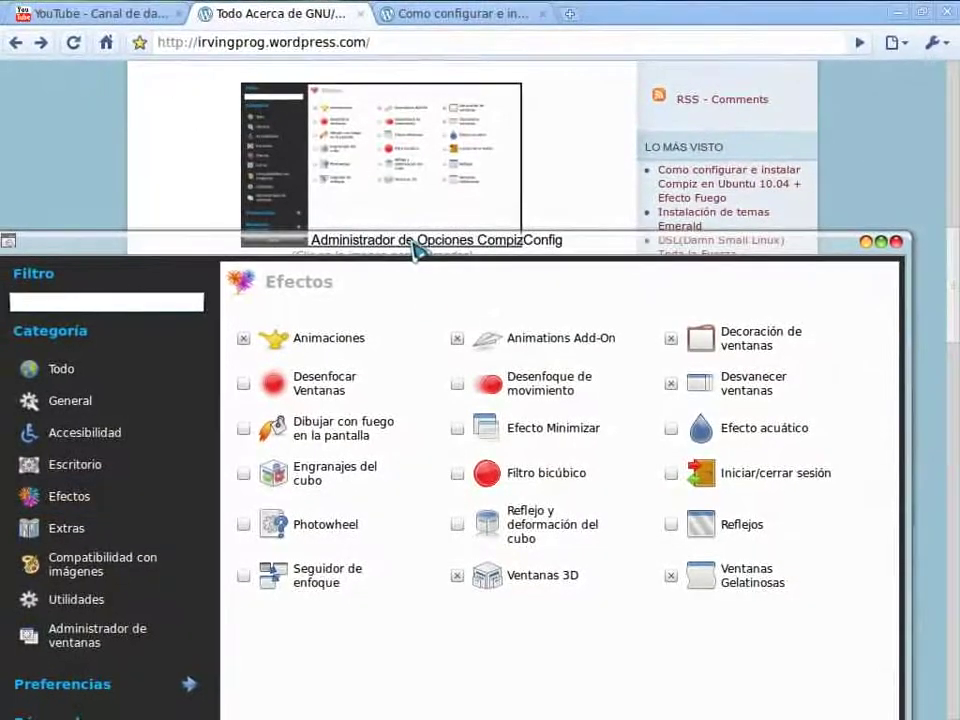
left_click_drag(415, 250, 474, 420)
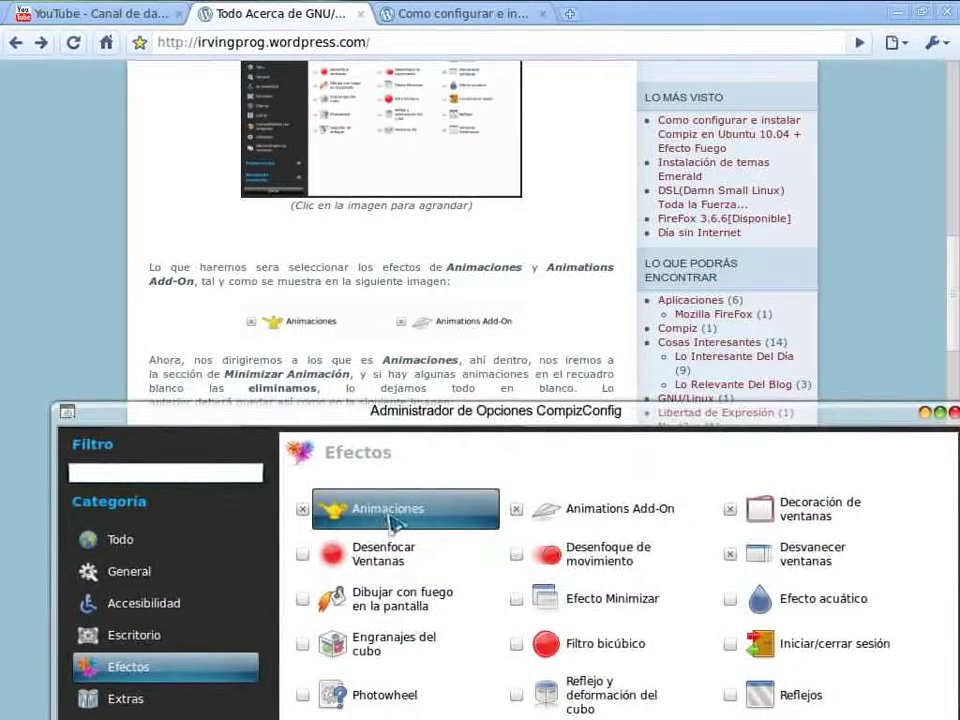
left_click(393, 521)
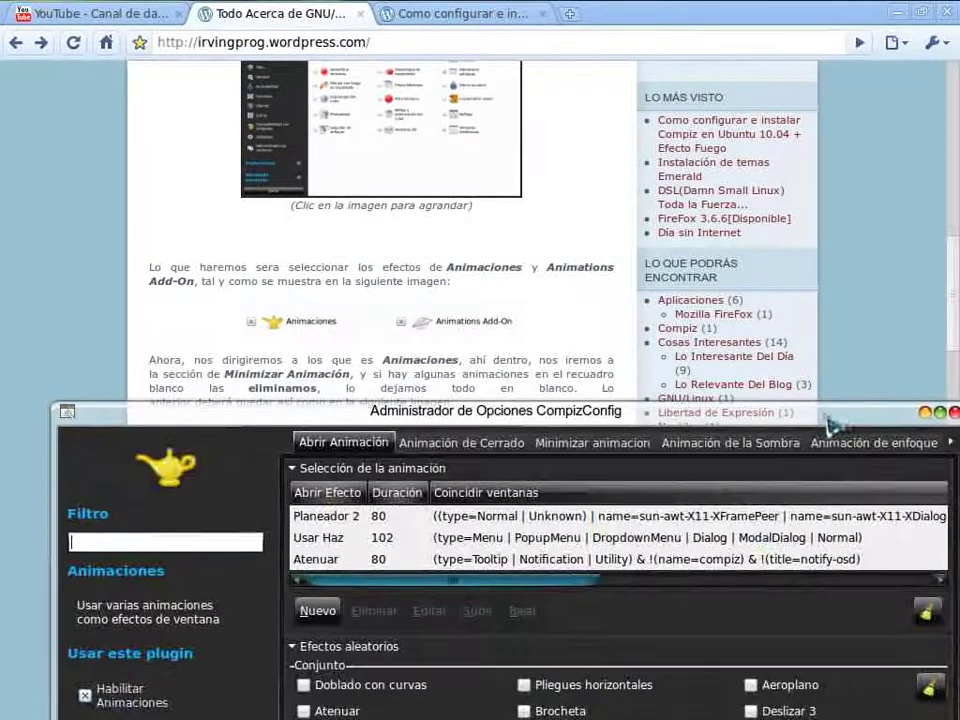
Check the blog's next instruction and show the Minimizar animacion settings of the Animaciones plugin.
left_click_drag(825, 418, 775, 388)
scroll(664, 334, "down", 5)
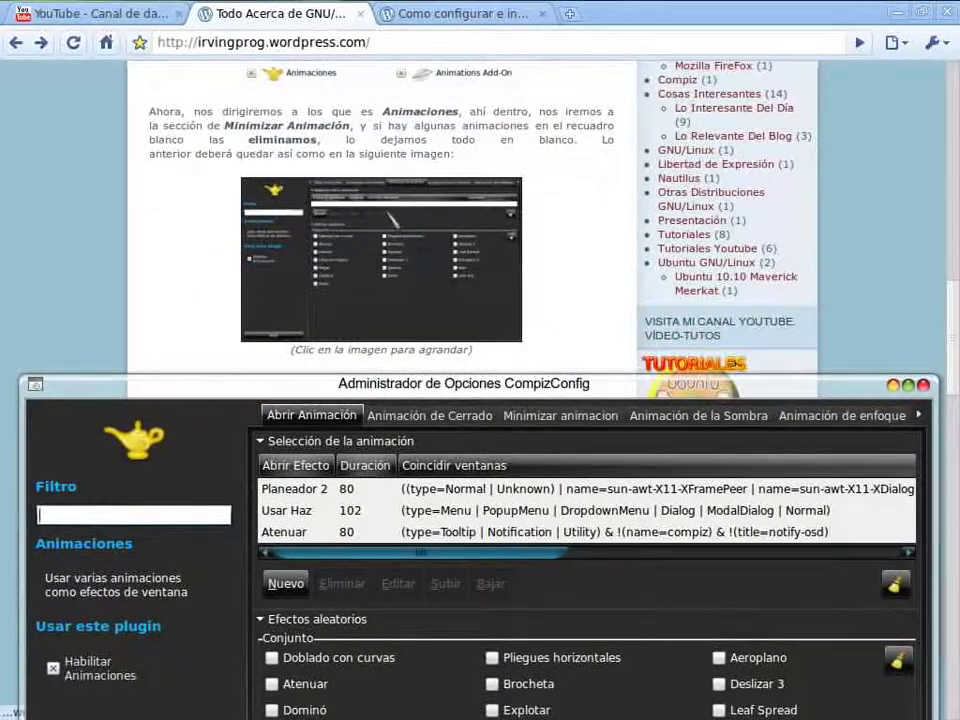
left_click_drag(551, 403, 511, 196)
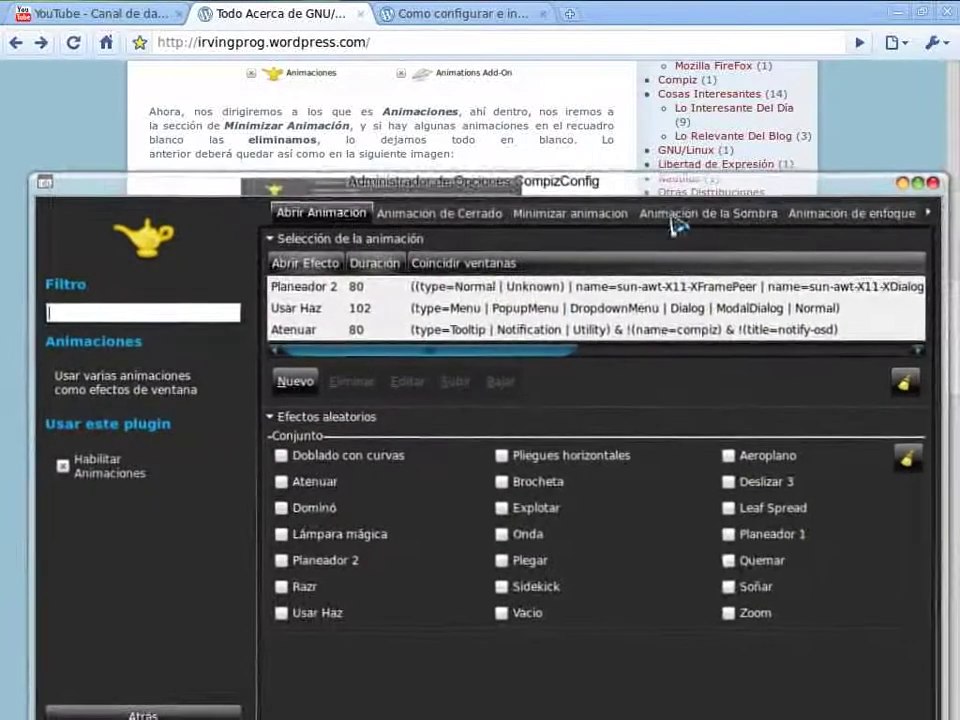
left_click_drag(486, 364, 316, 357)
left_click_drag(590, 185, 585, 165)
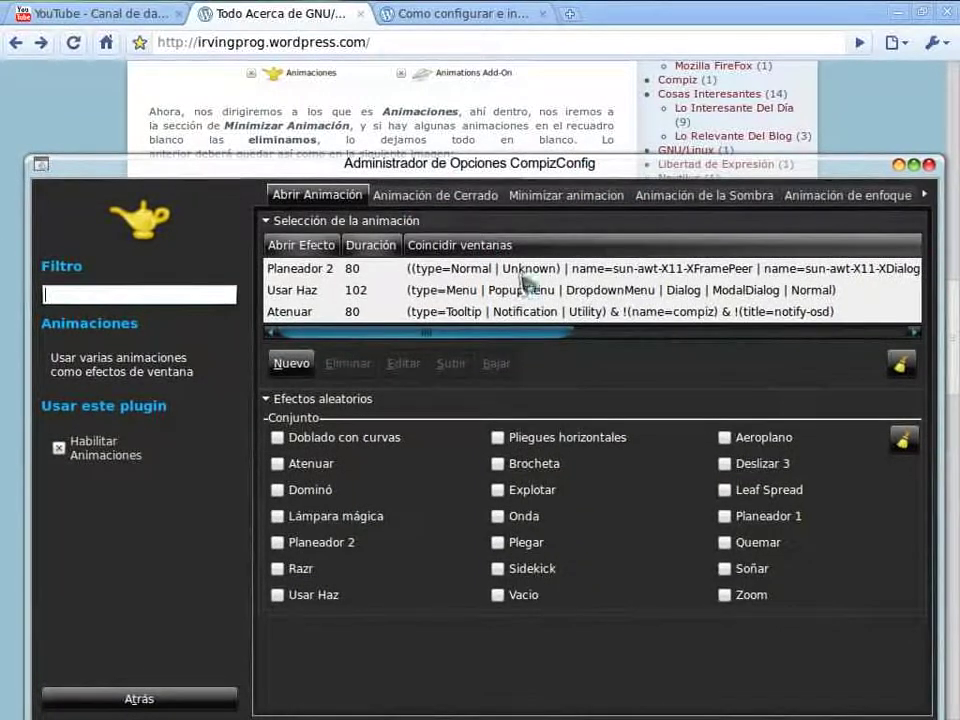
mouse_move(504, 338)
left_mouse_down()
mouse_move(568, 340)
mouse_move(489, 336)
left_mouse_up()
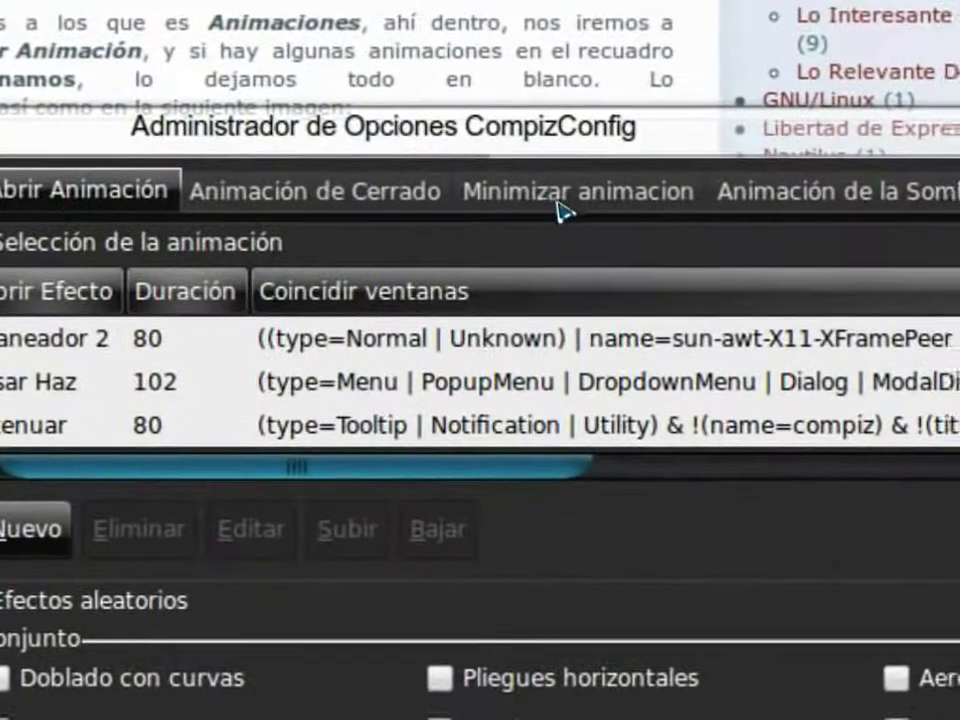
left_click(554, 204)
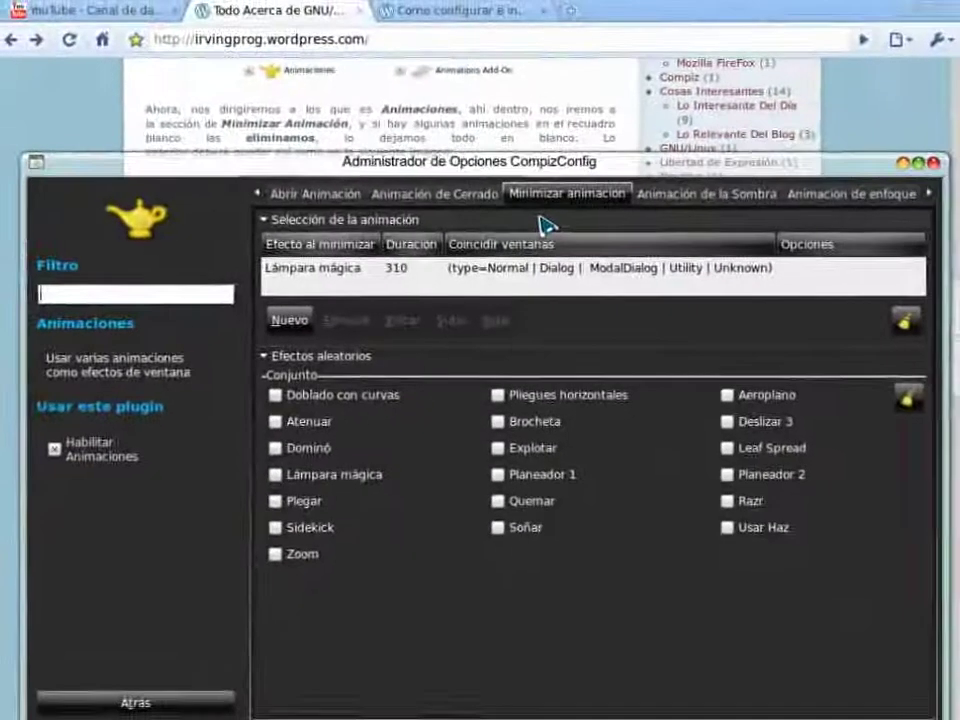
View the blog's enlarged reference image of the minimize animation list, then return to the post and CompizConfig.
left_click_drag(455, 160, 419, 355)
scroll(427, 292, "down", 2)
scroll(427, 292, "down", 1)
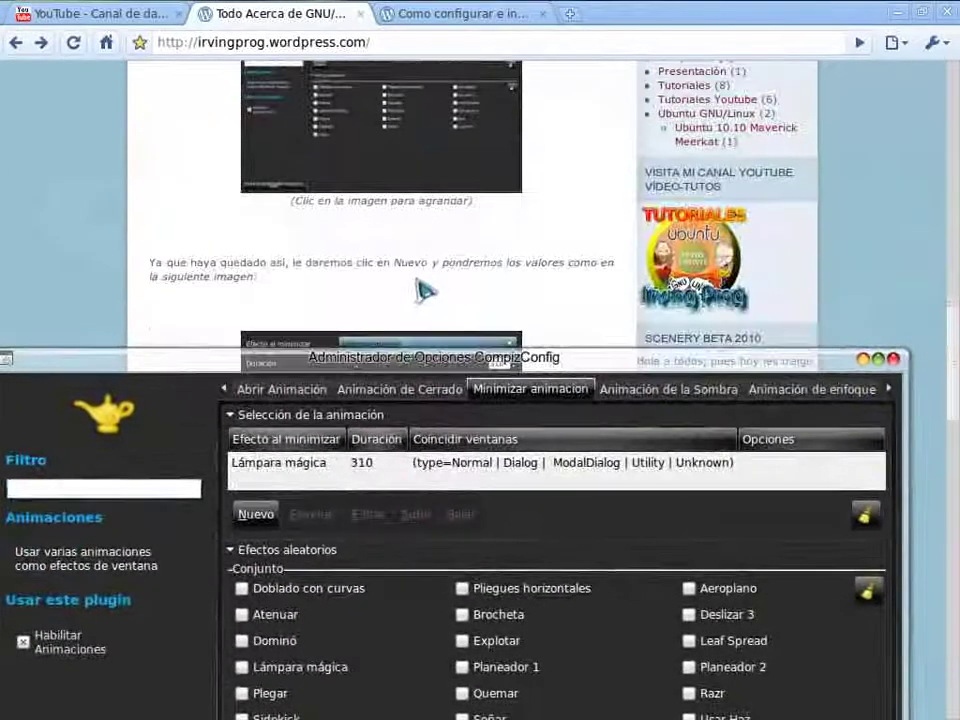
scroll(466, 318, "up", 1)
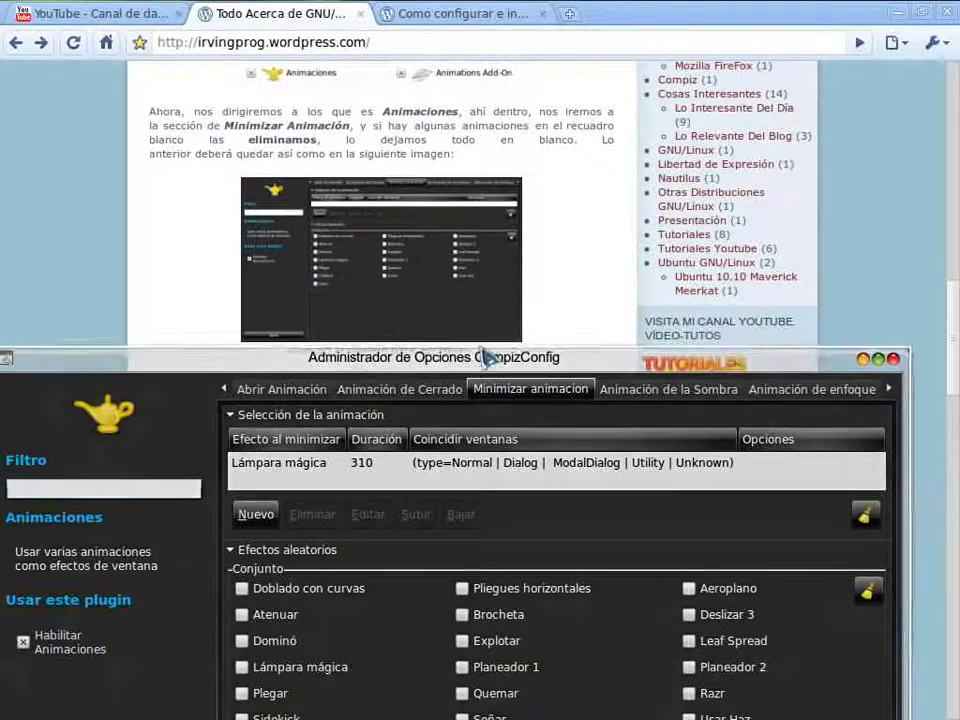
left_click(503, 323)
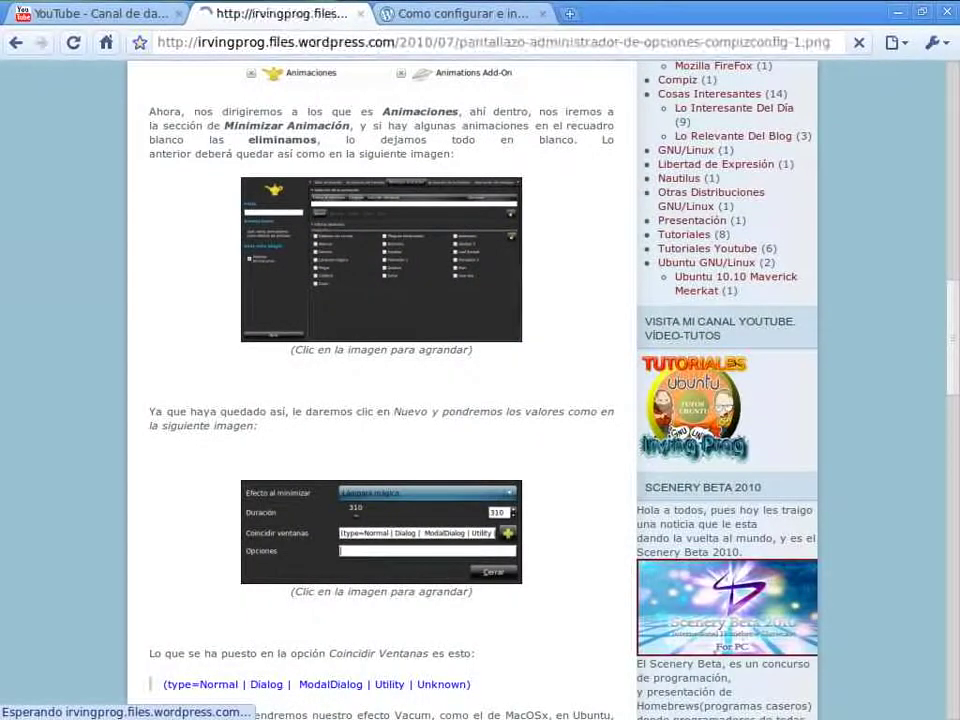
key("alt+Tab")
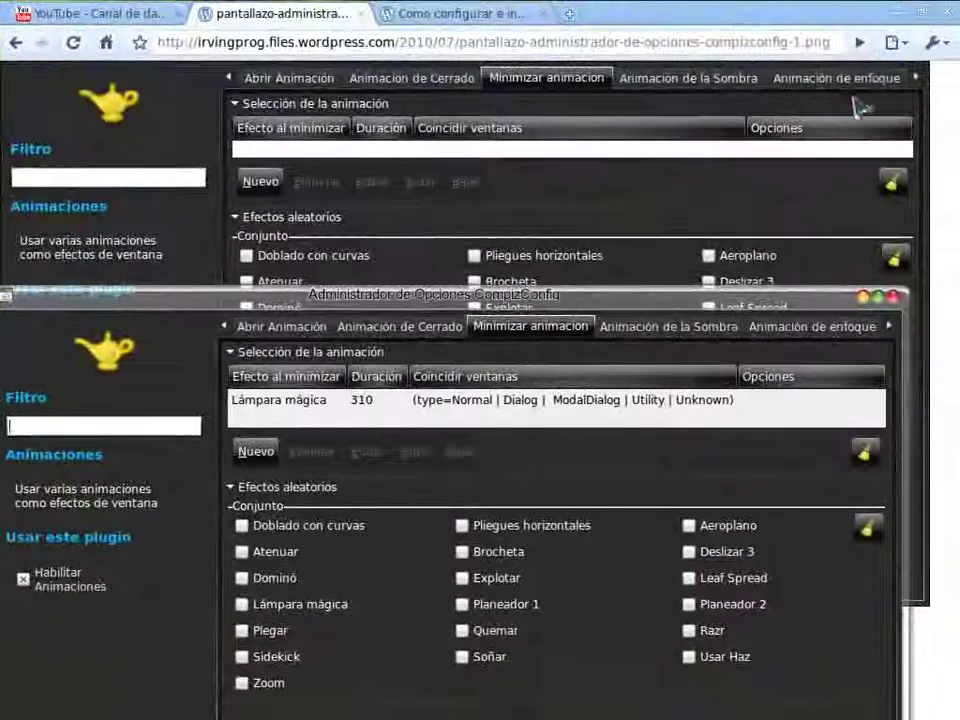
left_click(16, 44)
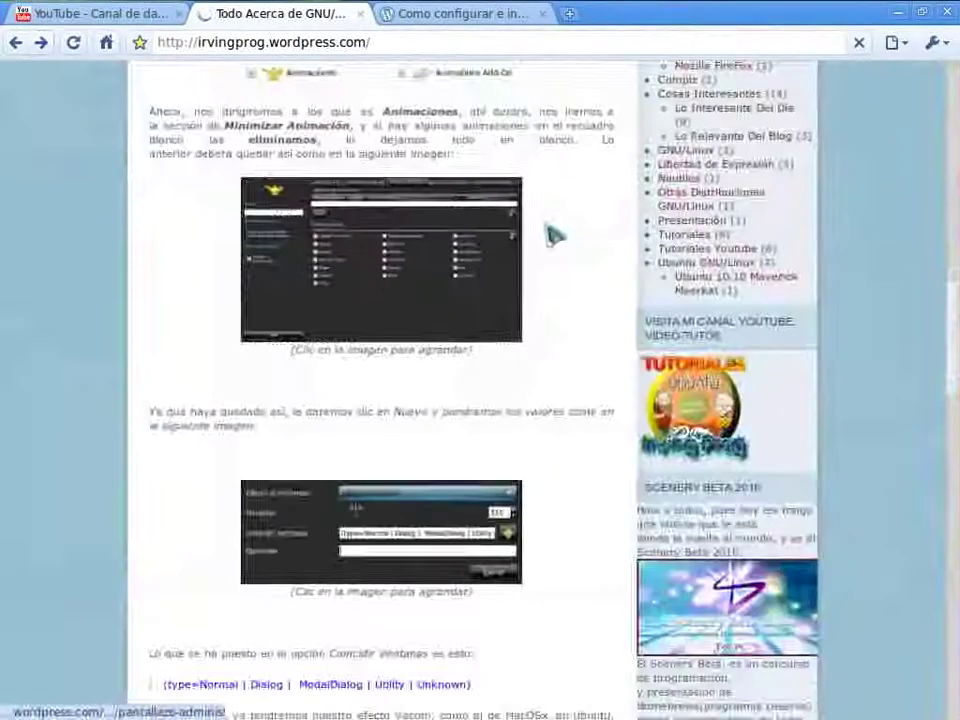
key("alt+Tab")
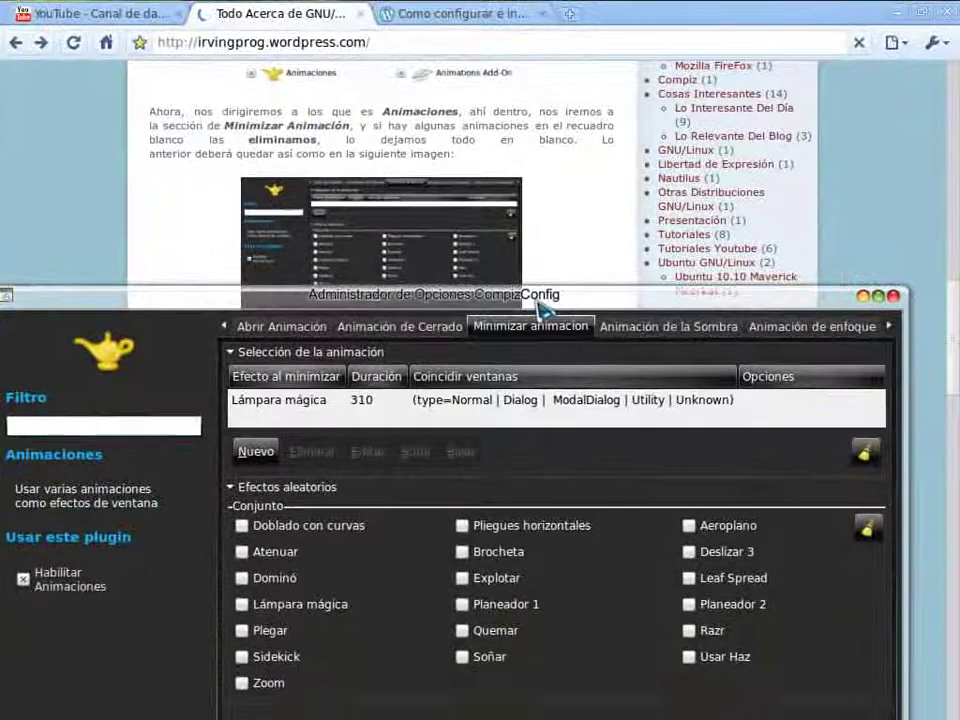
Delete the Lámpara mágica entry from the minimize animation list.
left_click_drag(539, 302, 548, 238)
left_click(280, 338)
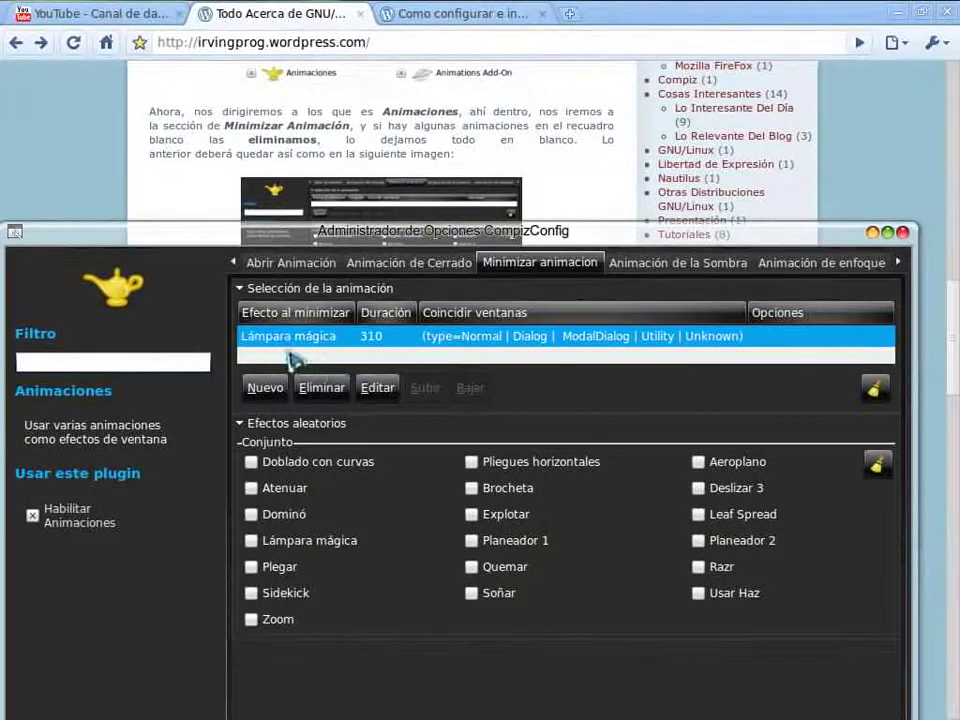
left_click_drag(393, 242, 393, 216)
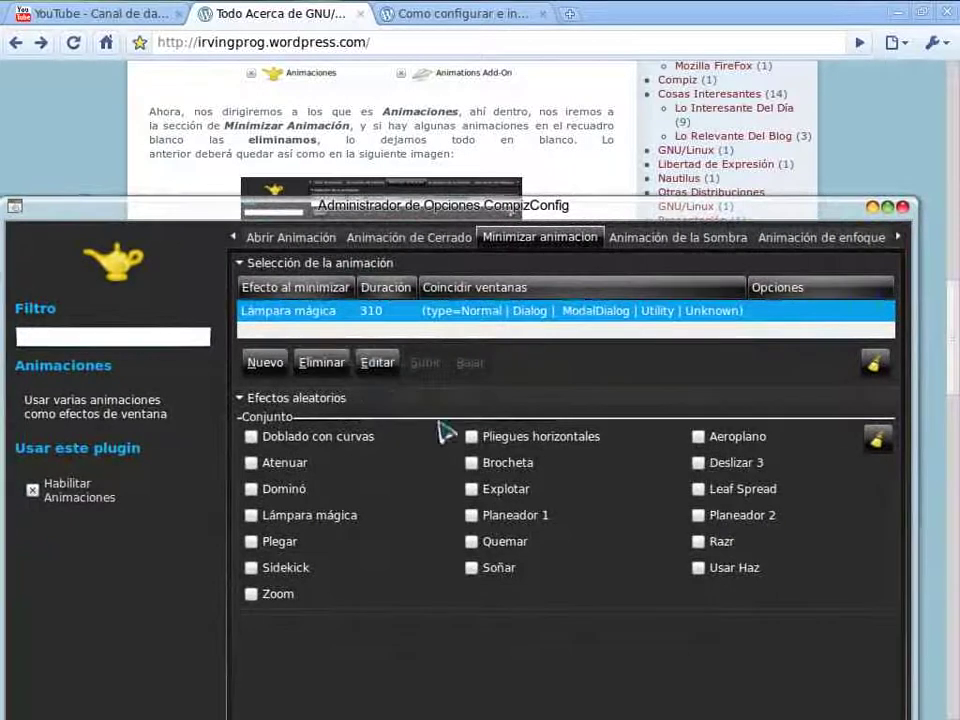
left_click(322, 364)
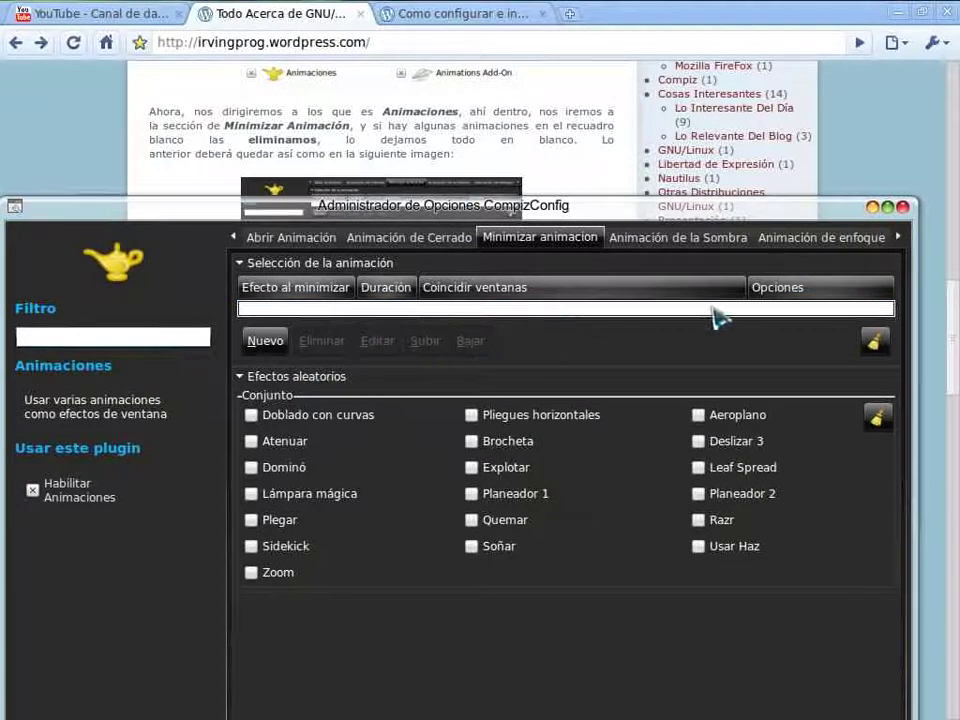
Minimize and restore the CompizConfig window twice to check how it behaves without a minimize effect.
left_click(872, 207)
key("alt+Tab")
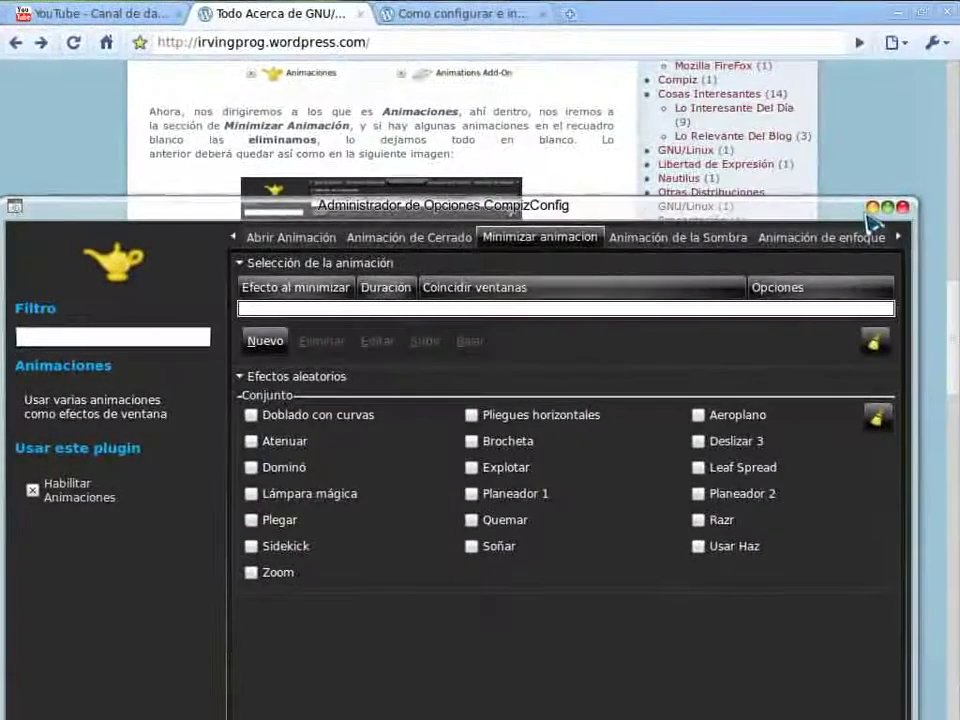
left_click(872, 208)
key("alt+Tab")
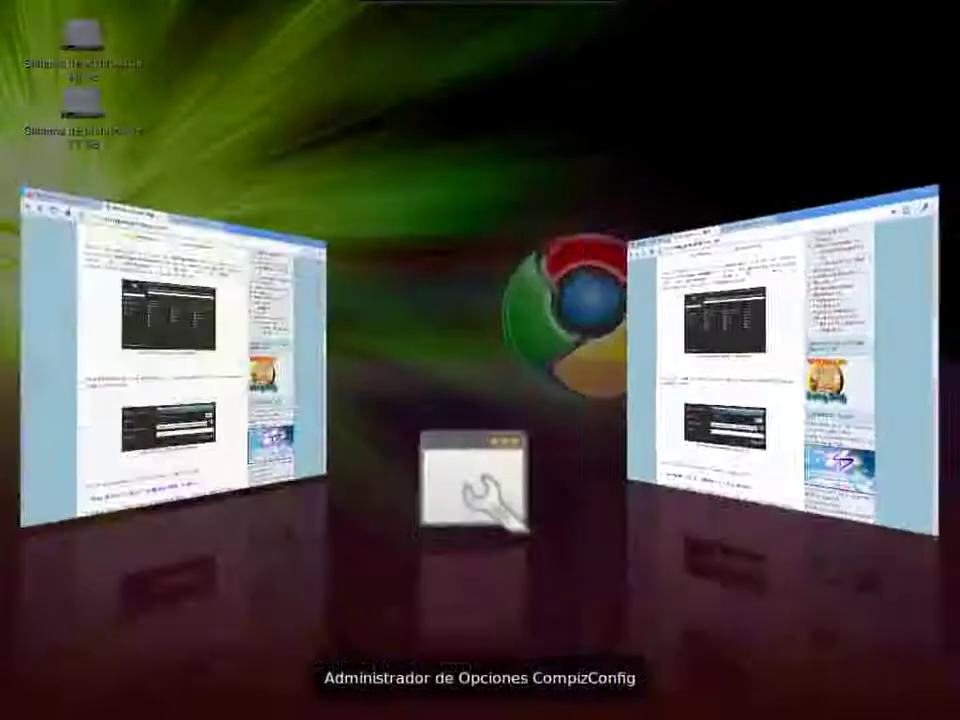
Find the blog's reference values for the minimize effect and add a new entry to the minimize animation list.
left_click_drag(604, 212, 591, 347)
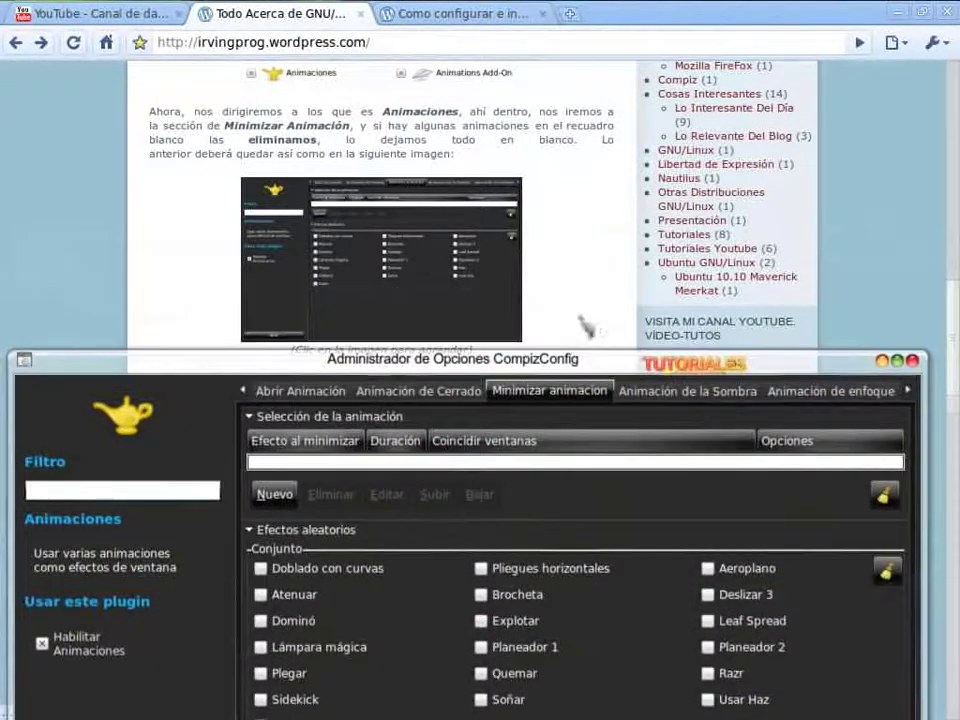
scroll(600, 327, "down", 2)
scroll(588, 327, "down", 1)
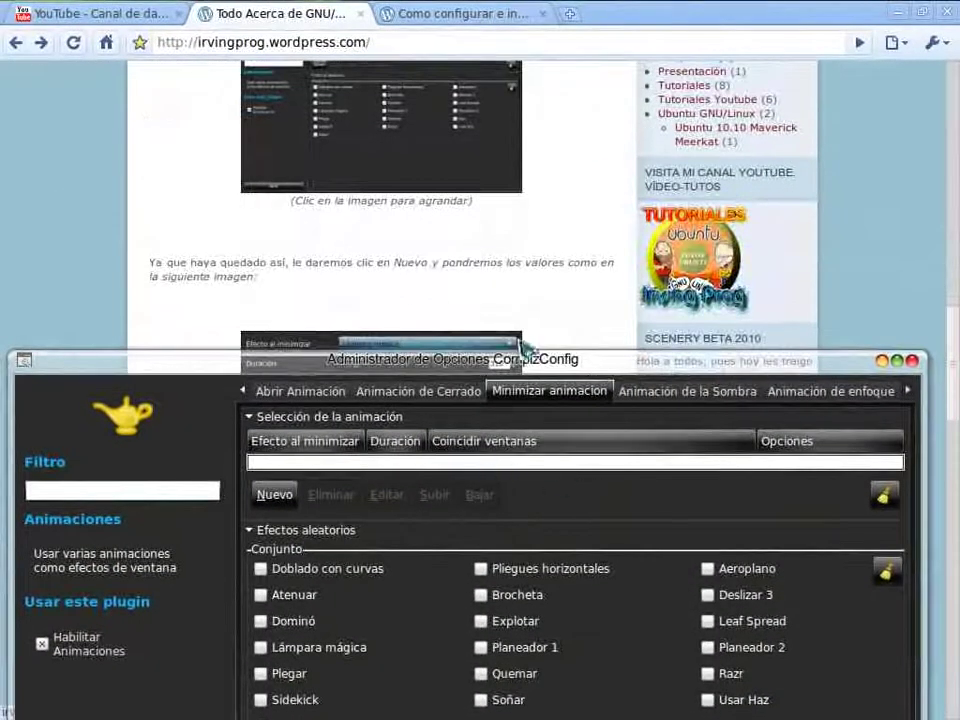
scroll(474, 298, "down", 2)
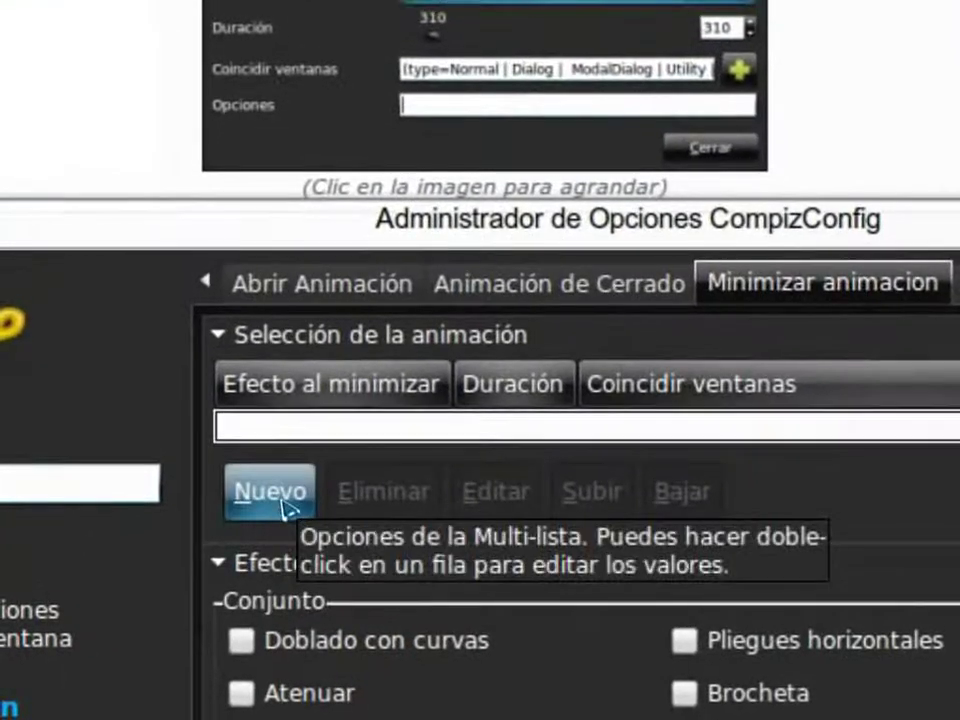
left_click(283, 505)
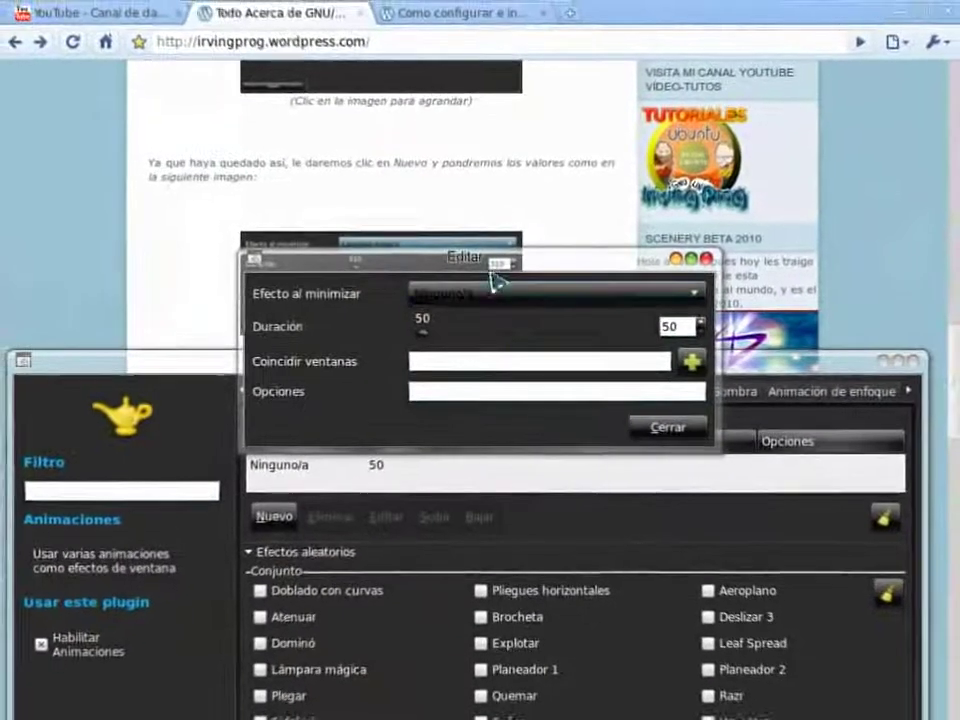
Move the Editar dialog clear of the reference image, maximize the CompizConfig window and reposition the dialog over it.
left_click_drag(491, 274, 474, 412)
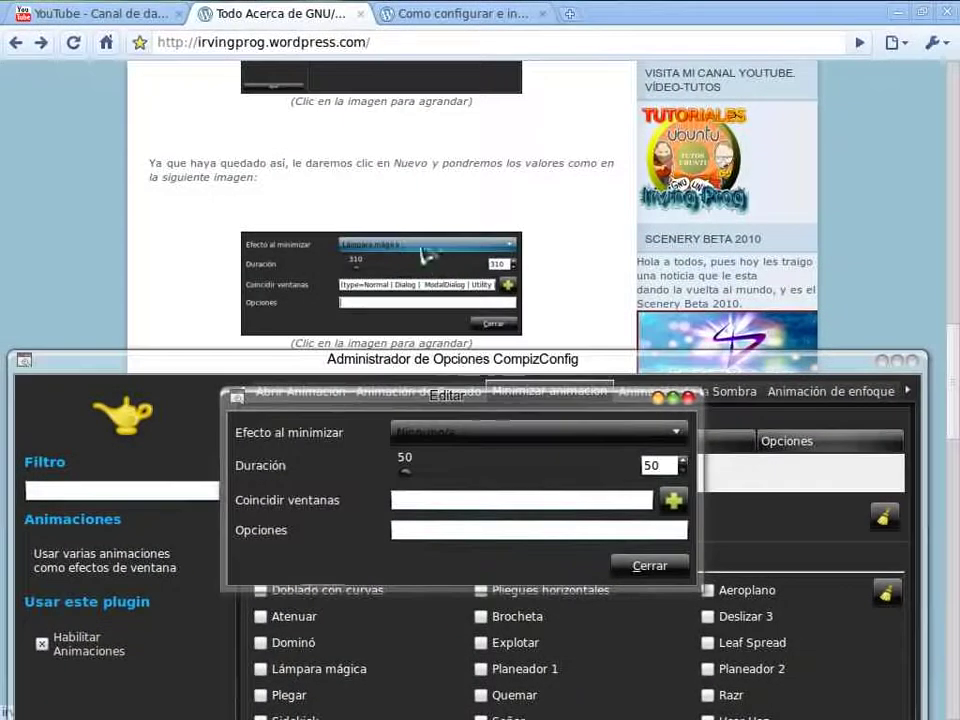
left_click(897, 362)
left_click_drag(557, 398, 546, 232)
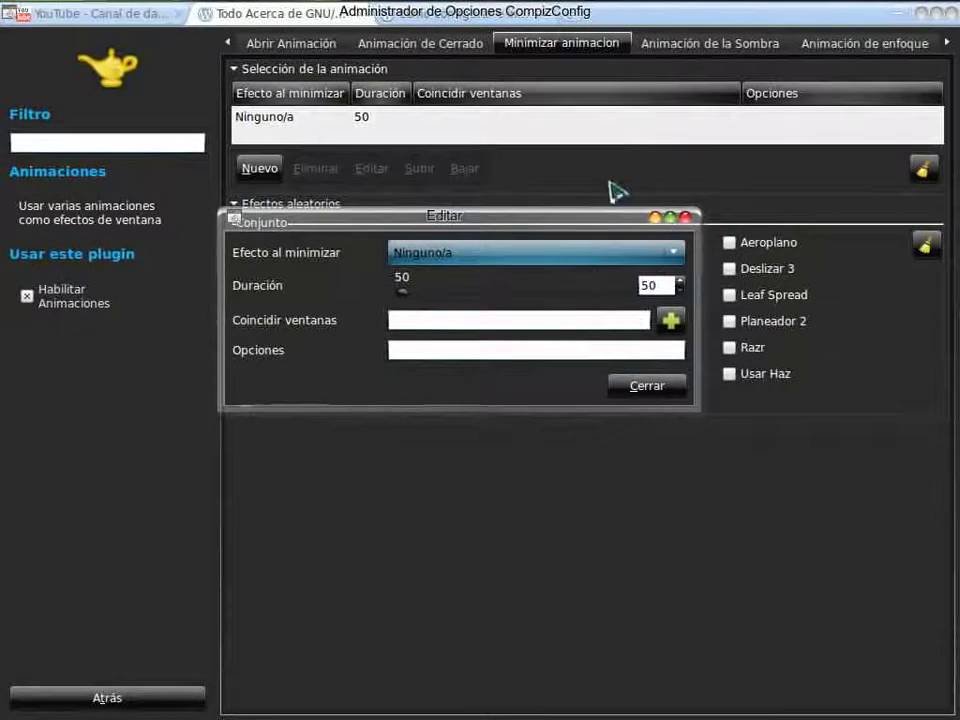
Set the new entry's minimize effect to Lámpara mágica.
key("space")
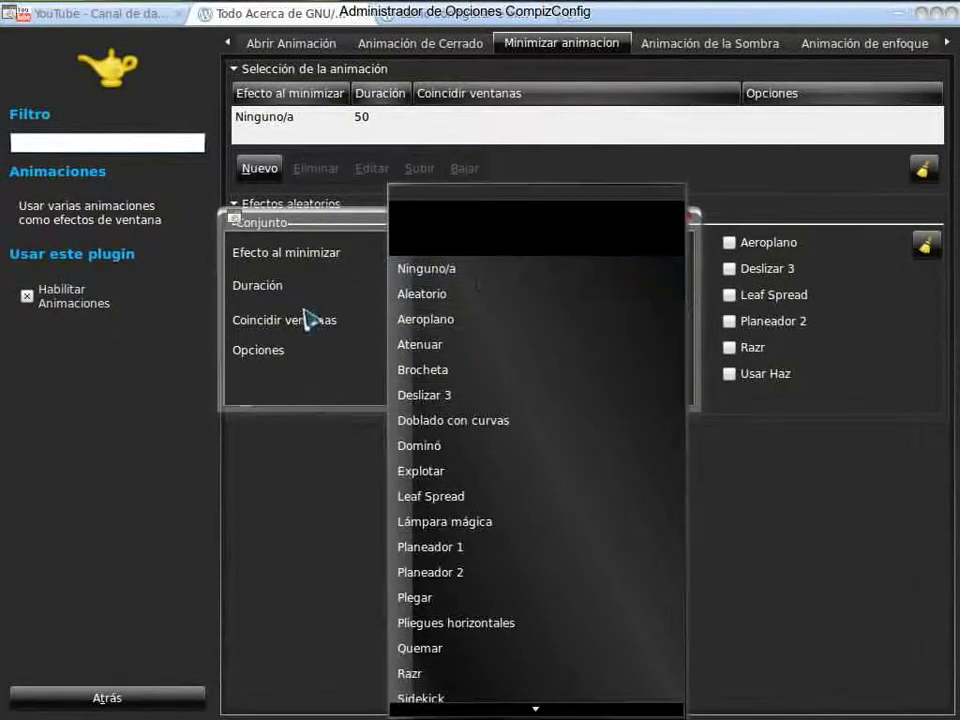
left_click(613, 270)
left_click(681, 262)
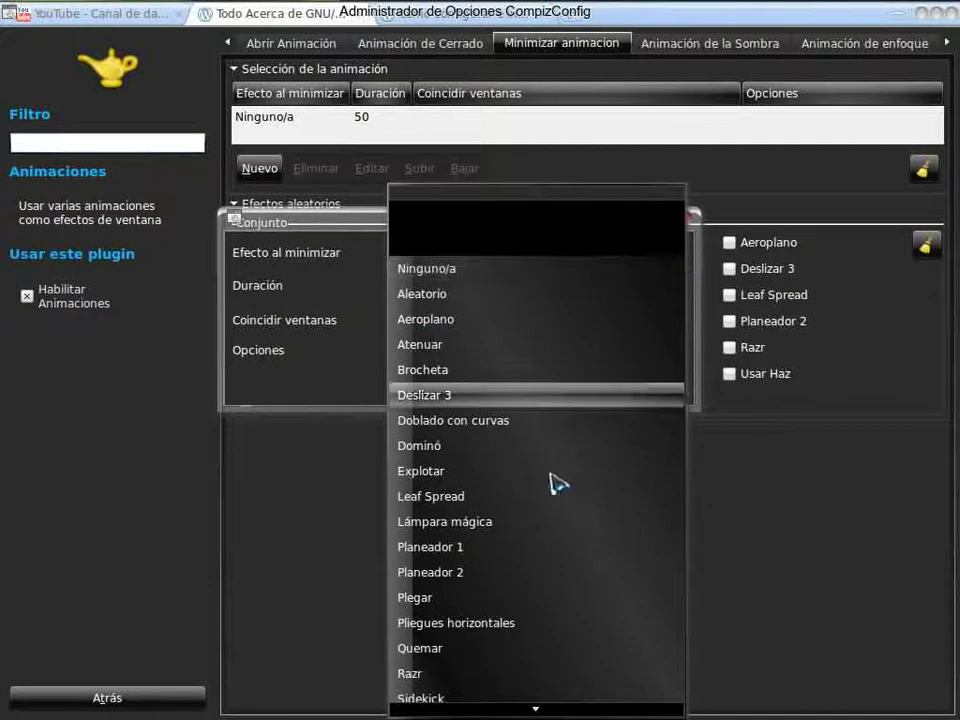
scroll(537, 628, "down", 1)
scroll(537, 628, "down", 1)
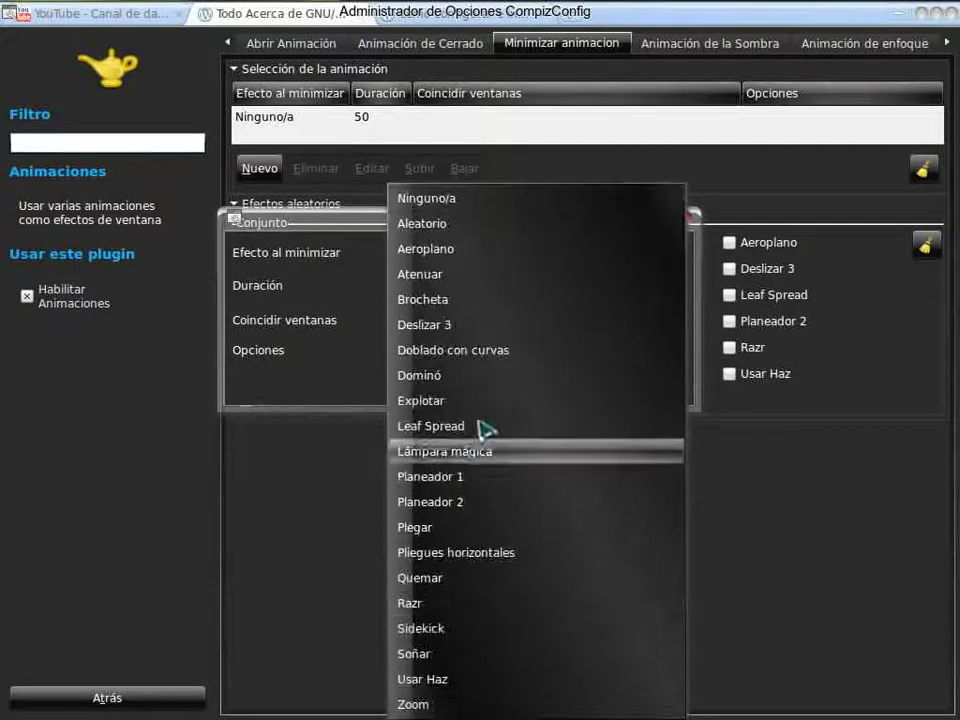
left_click(484, 460)
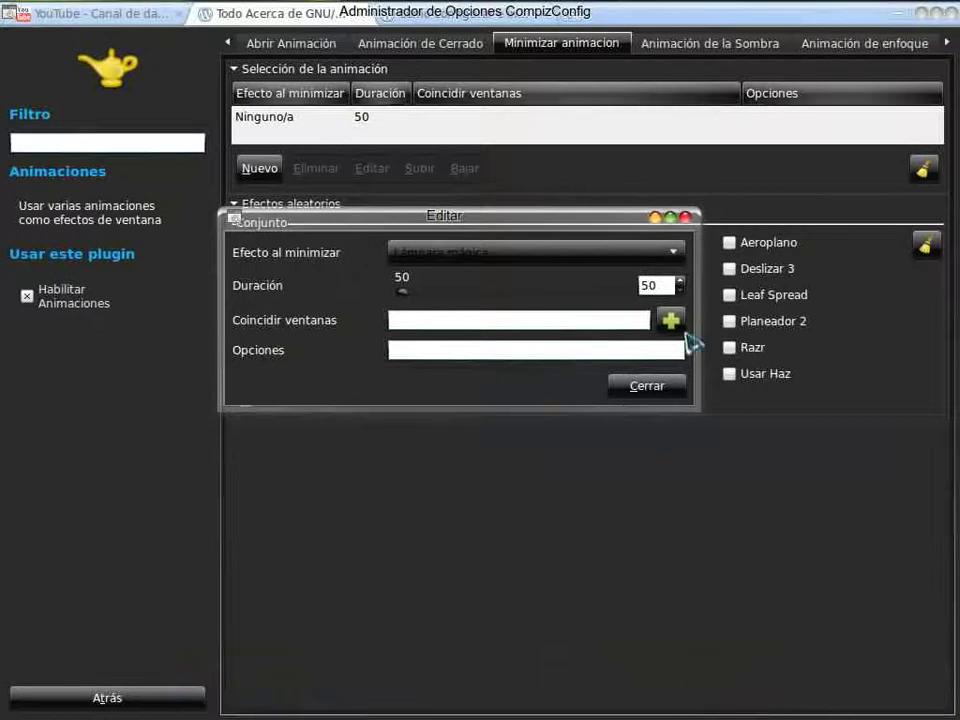
Set the duration of the Lámpara mágica minimize effect to 310.
left_click_drag(508, 228, 498, 224)
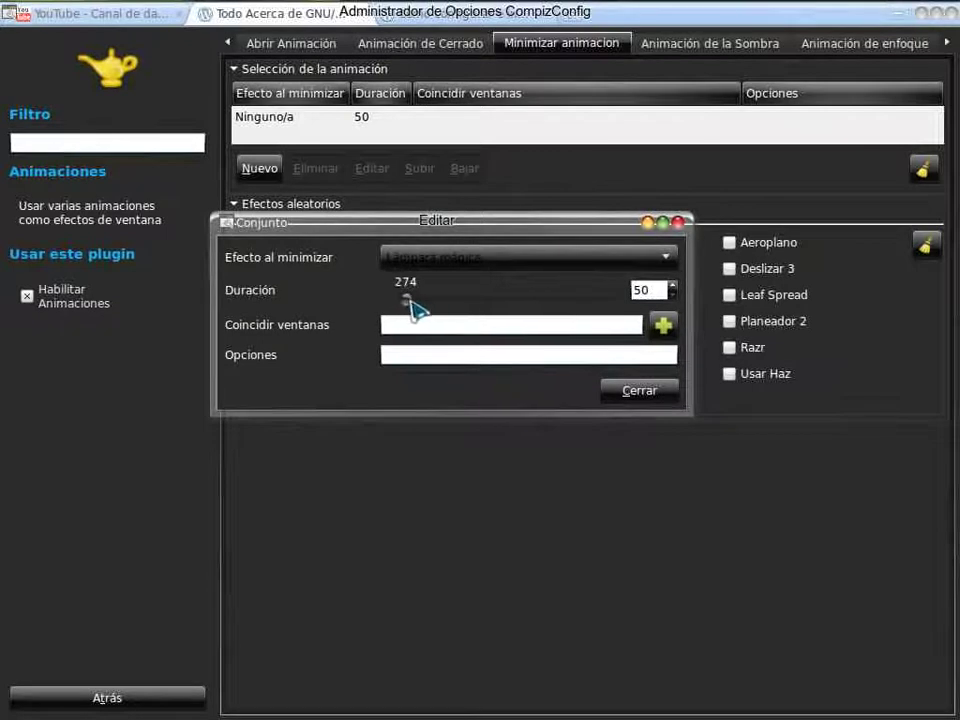
left_click_drag(414, 310, 408, 305)
double_click(645, 290)
type("31")
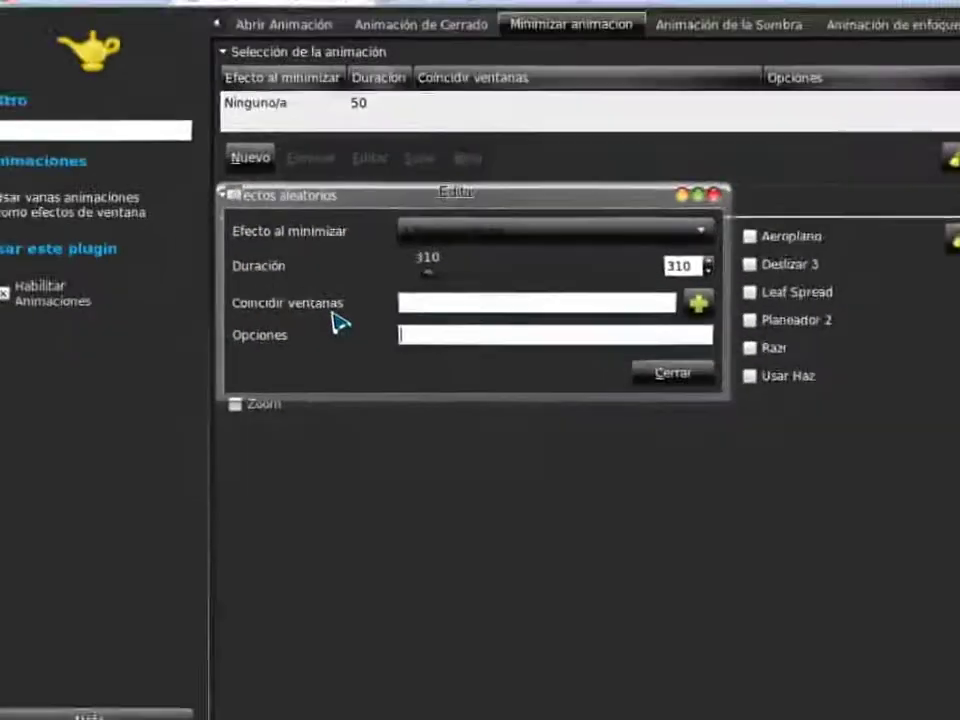
Switch to the browser and copy the Coincidir Ventanas expression (type=Normal | Dialog | ModalDialog | Utility | Unknown) from the blog post.
left_click(416, 305)
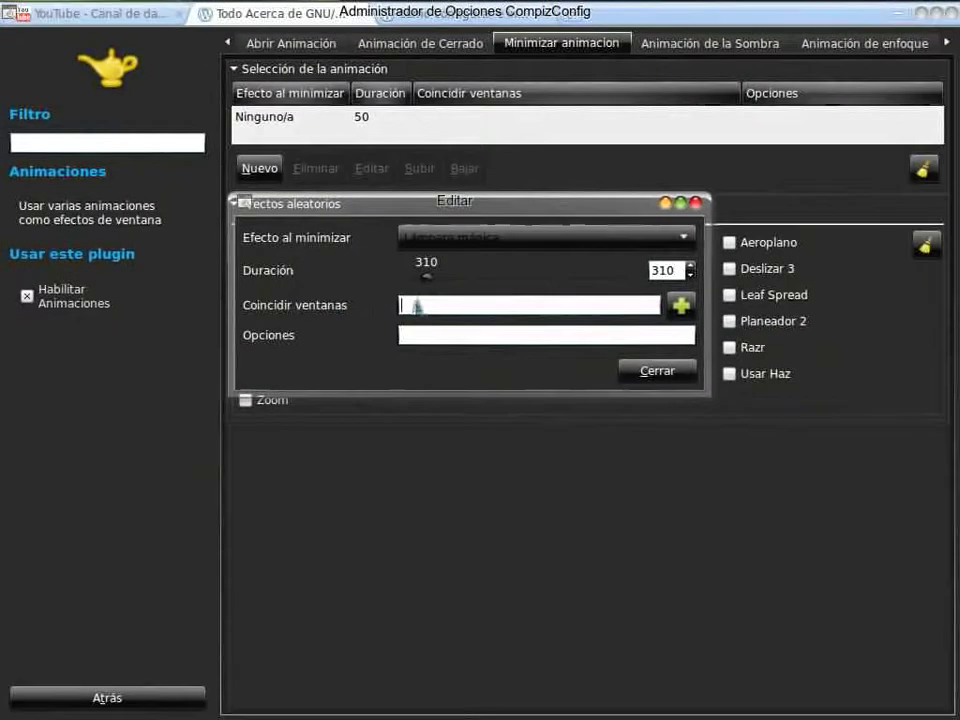
key("alt+Tab")
key("alt+Tab")
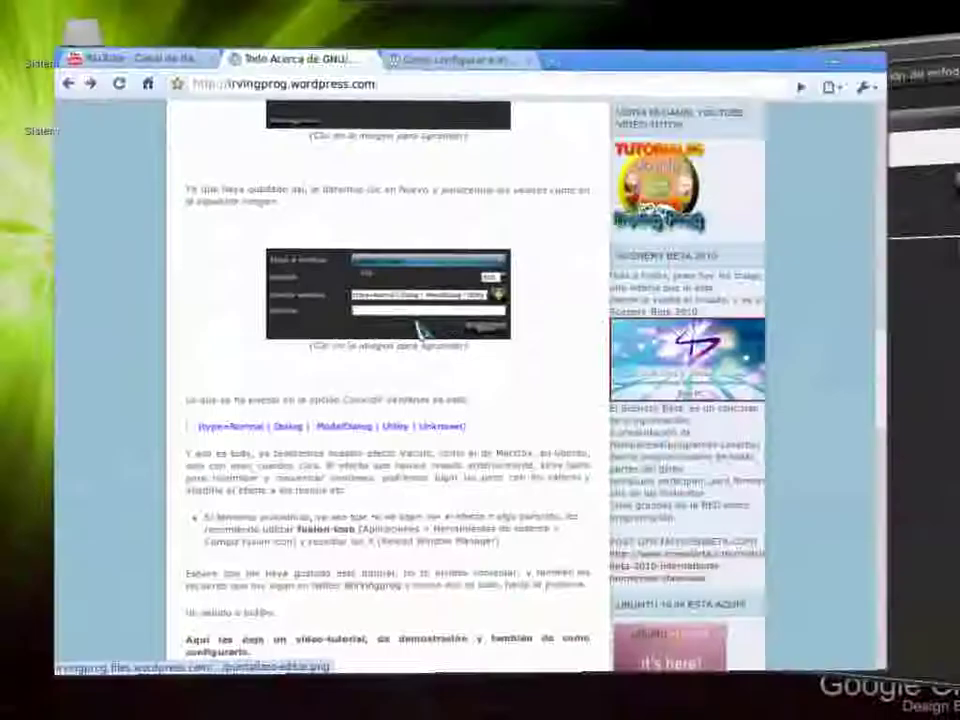
scroll(510, 410, "down", 1)
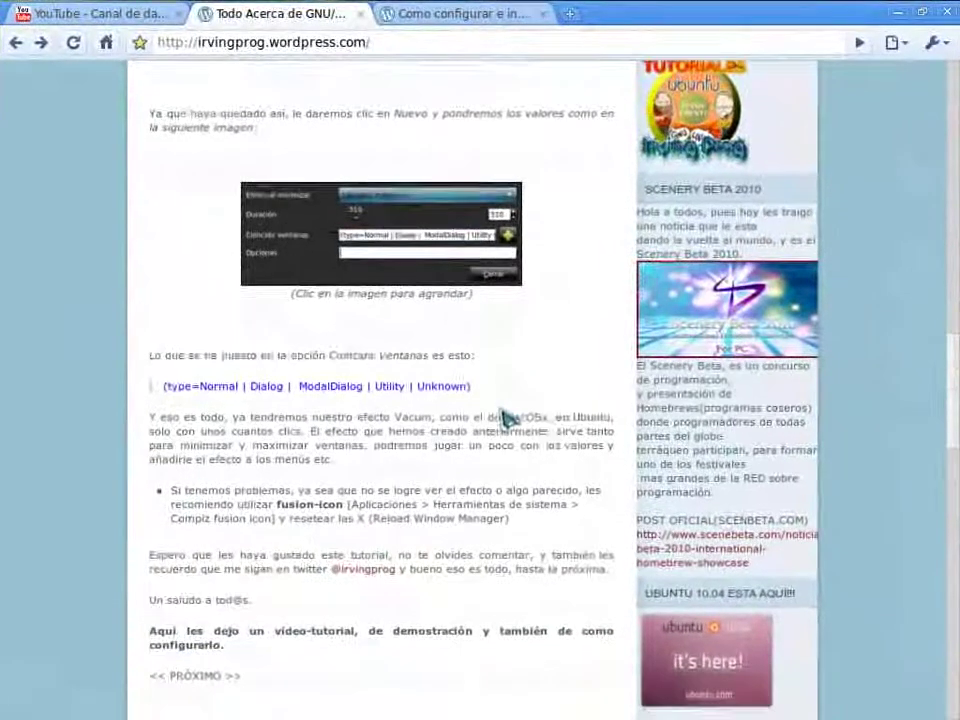
left_click_drag(150, 356, 373, 362)
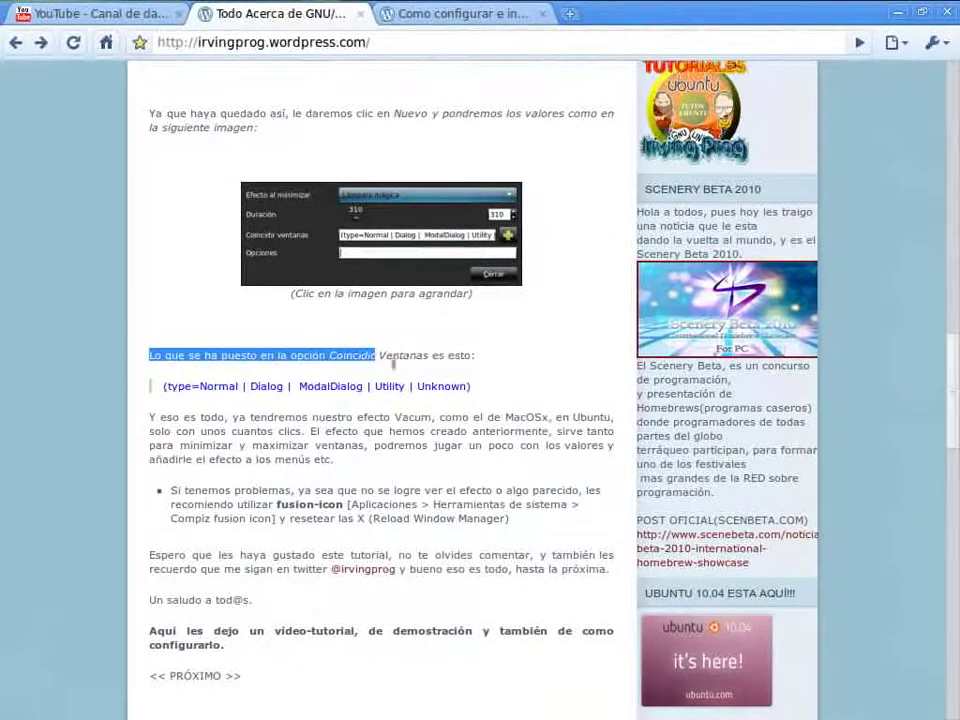
left_click_drag(471, 356, 163, 387)
scroll(195, 308, "down", 2)
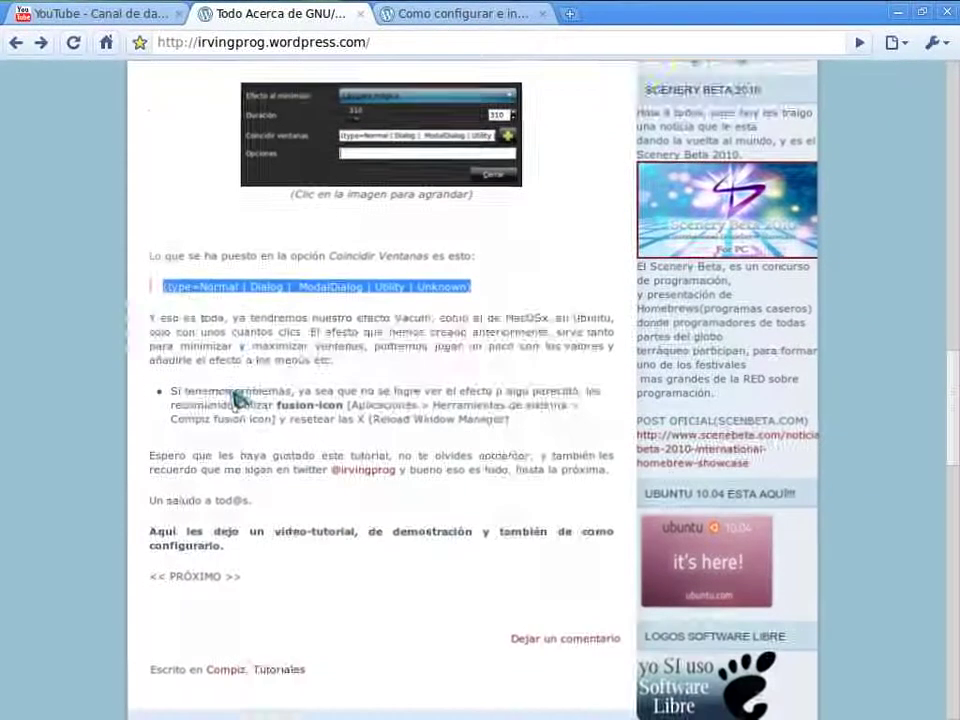
left_click(201, 300)
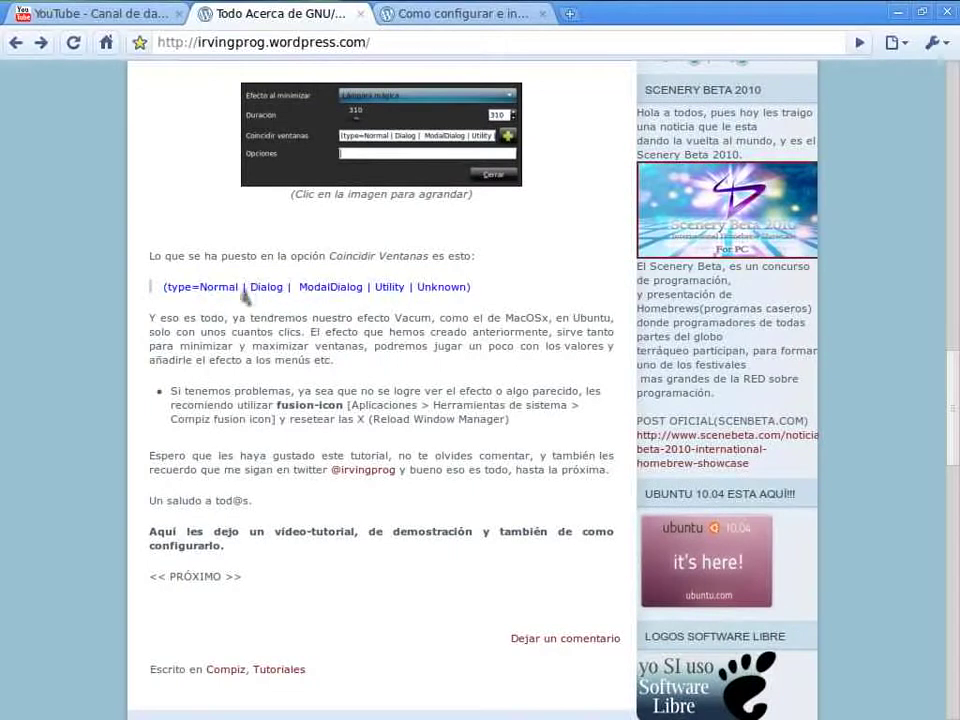
left_click(423, 291)
left_click_drag(469, 288, 195, 289)
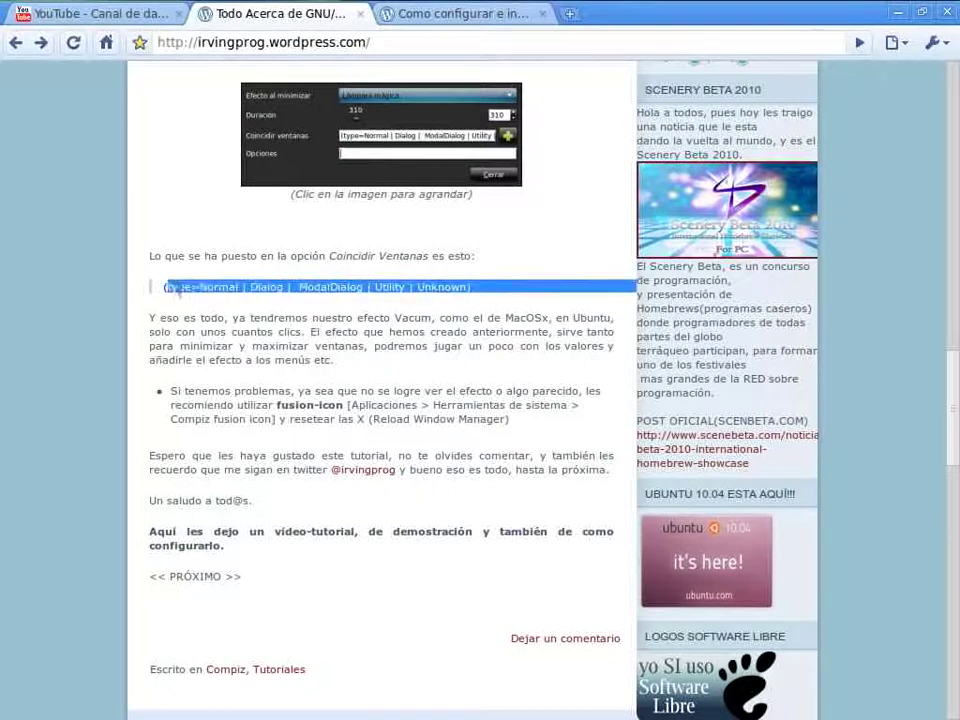
right_click(175, 296)
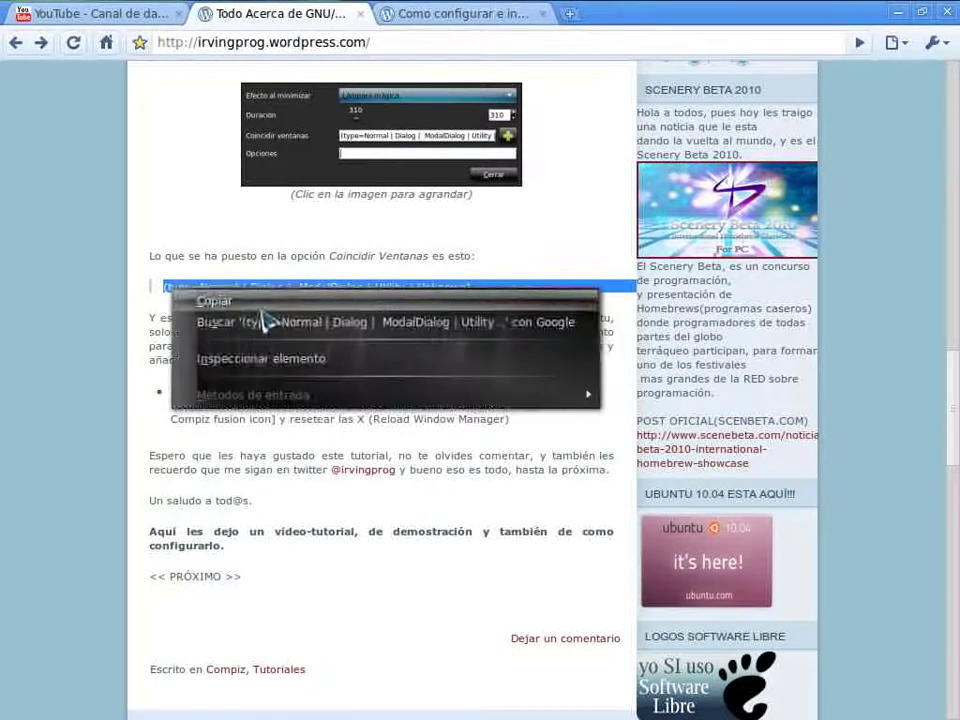
left_click(214, 300)
Return to the Editar dialog, paste the copied expression into Coincidir ventanas and remove the two stray characters at its end.
key("alt+Tab")
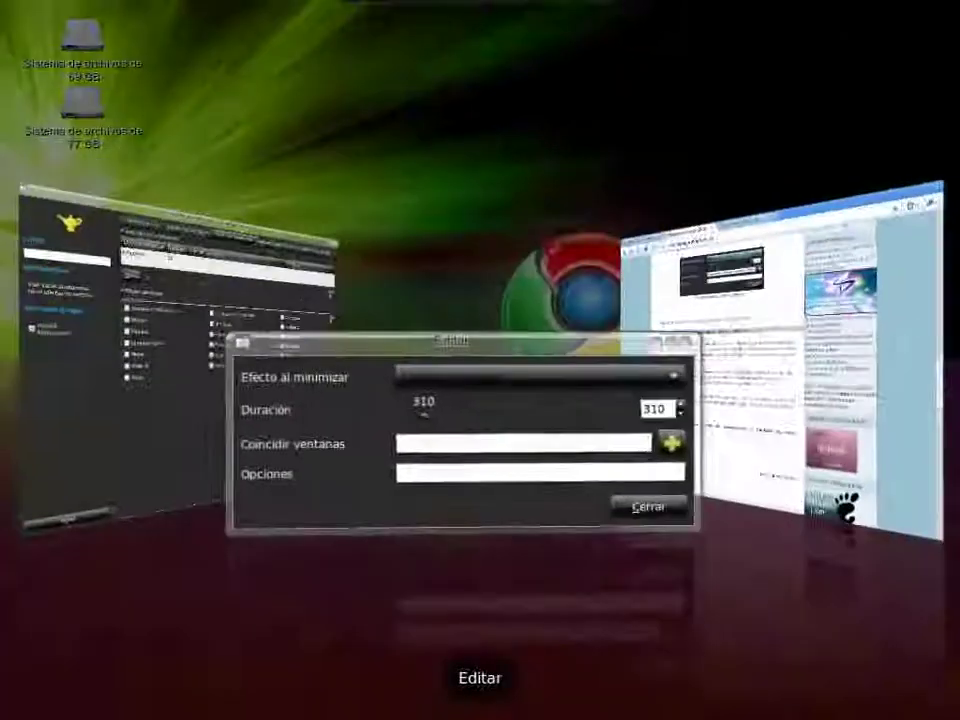
right_click(427, 312)
left_click(410, 314)
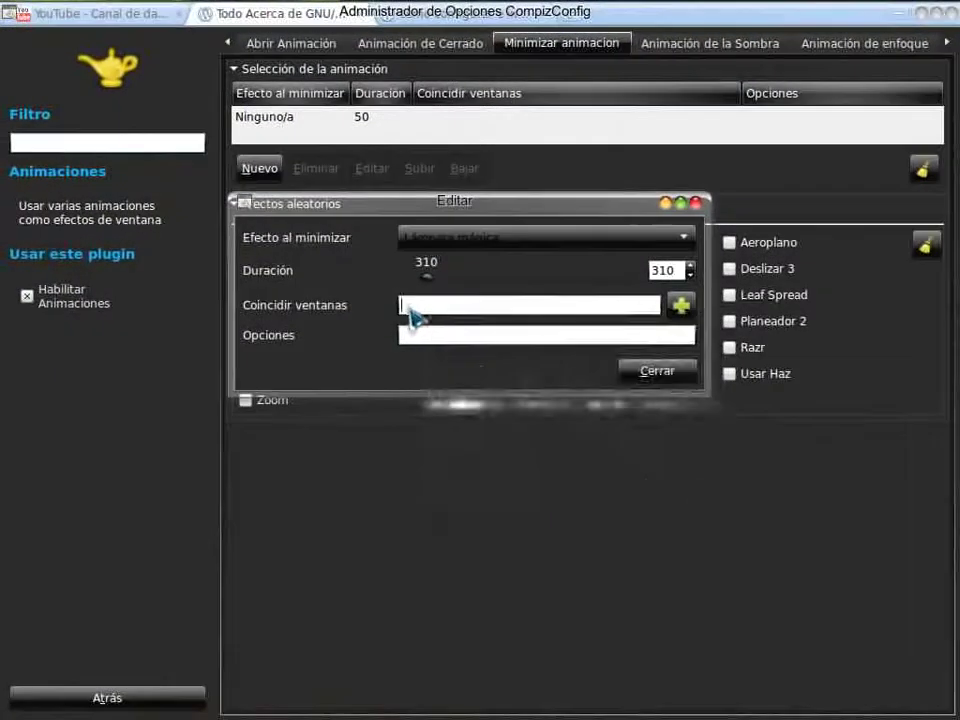
right_click(416, 318)
left_click(465, 366)
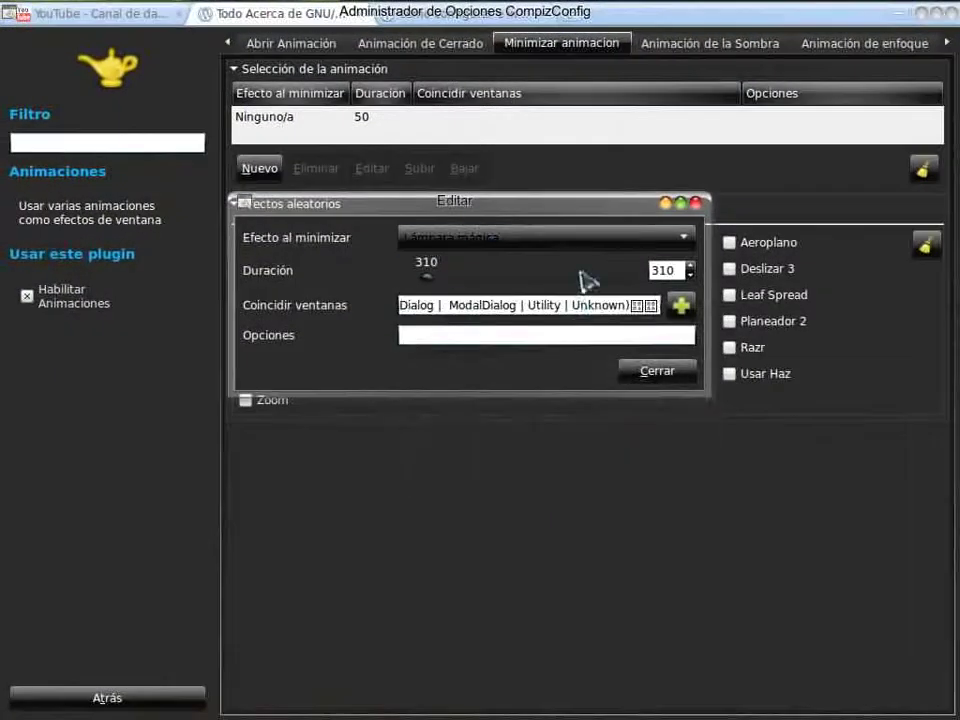
key("BackSpace")
key("BackSpace")
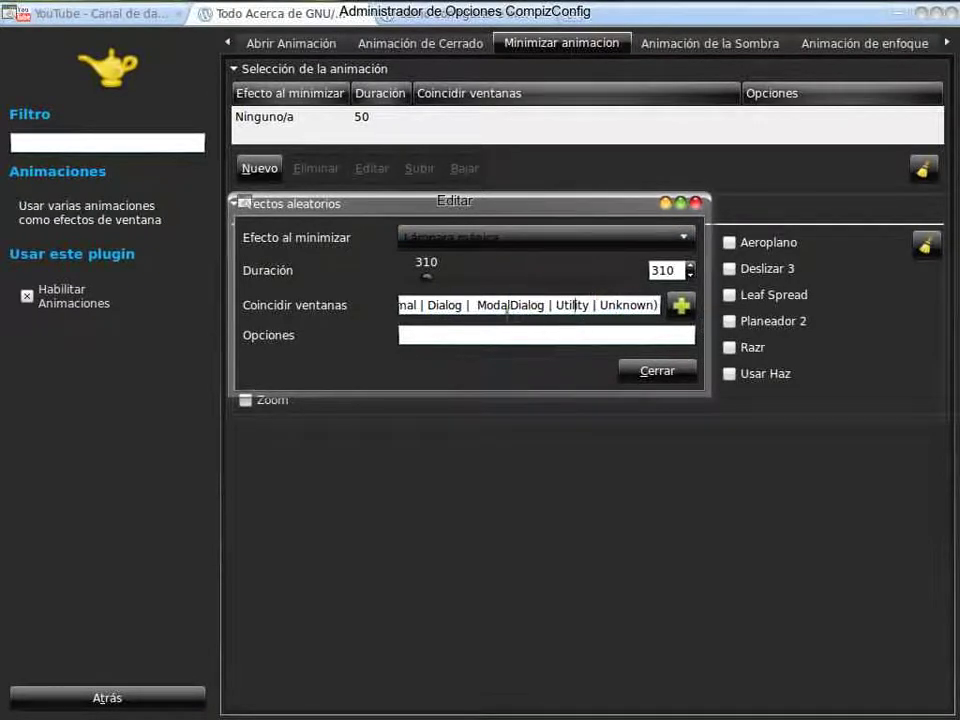
Check the pasted Coincidir ventanas expression from its opening to its closing parenthesis.
key("Home")
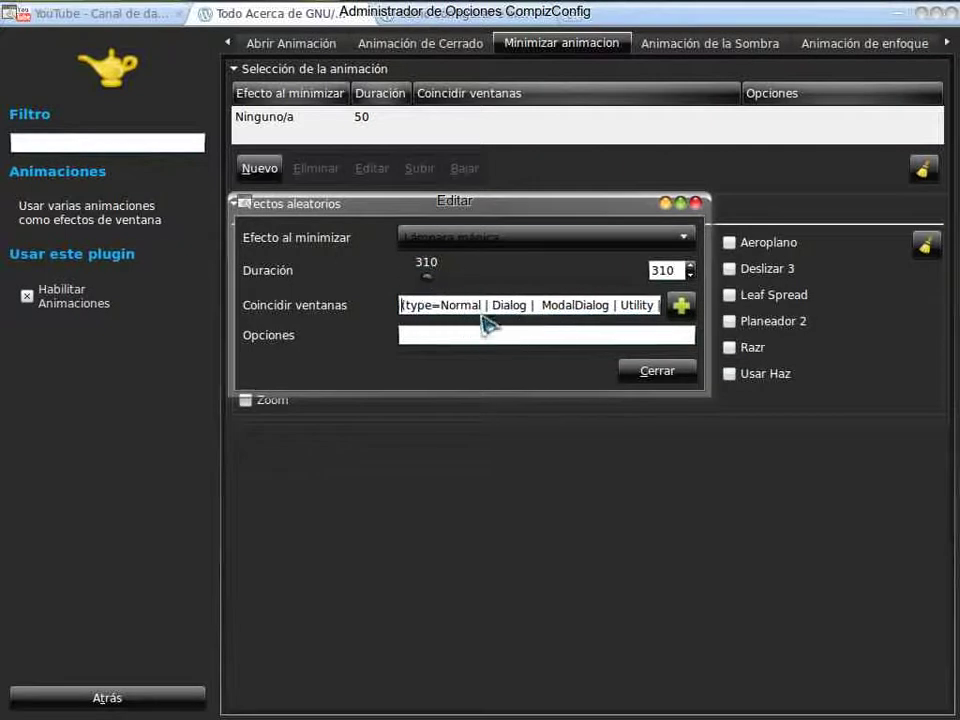
left_click_drag(484, 308, 662, 306)
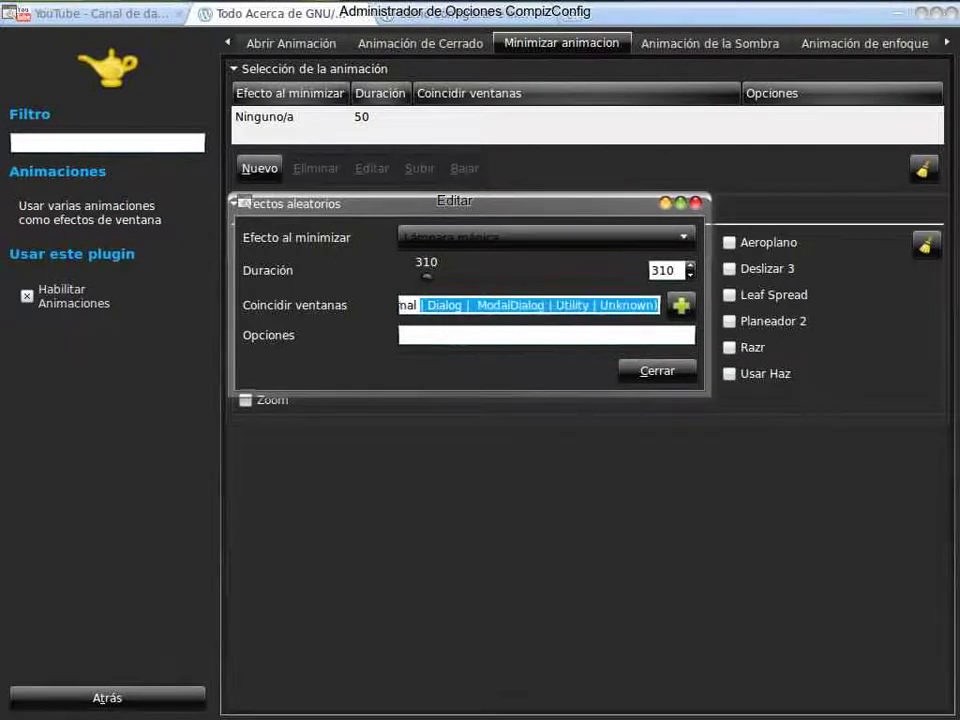
left_click(578, 306)
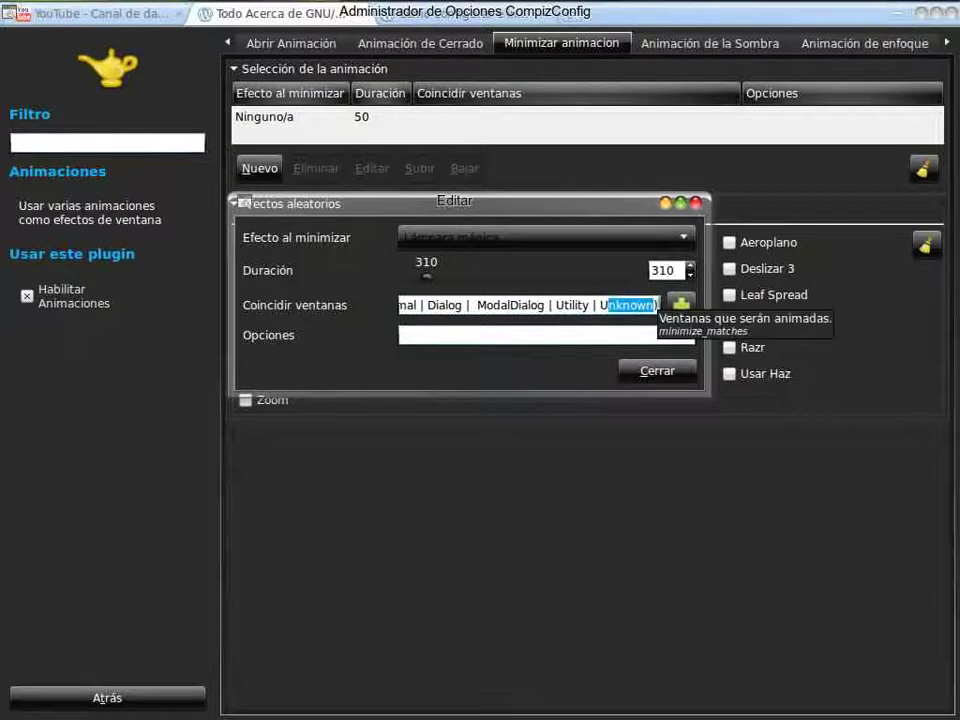
left_click(652, 306)
left_click_drag(645, 306, 400, 306)
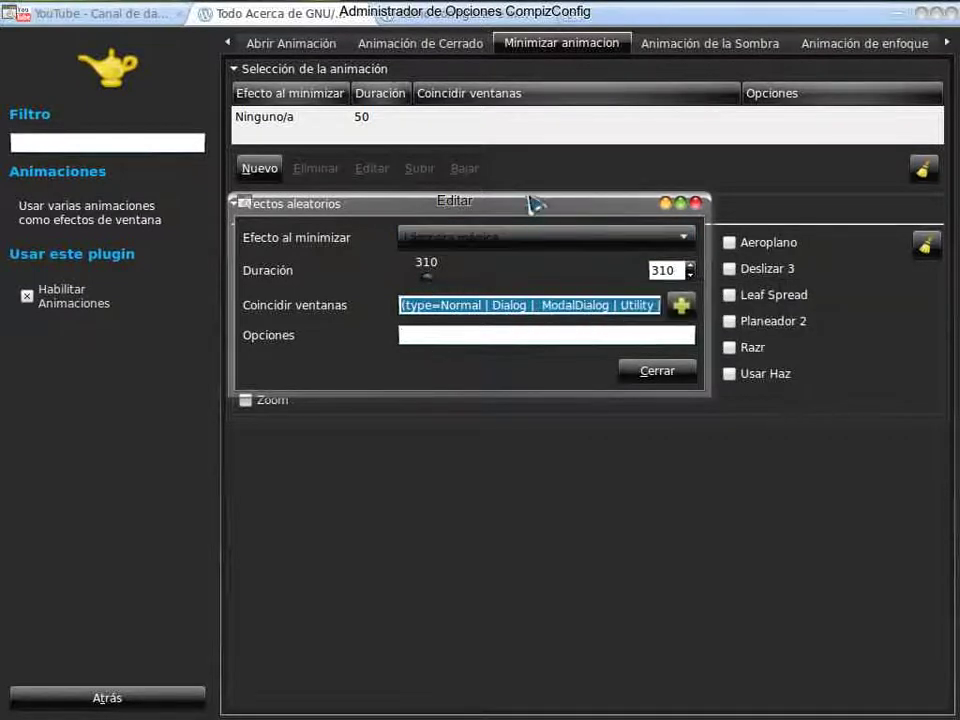
left_click(478, 294)
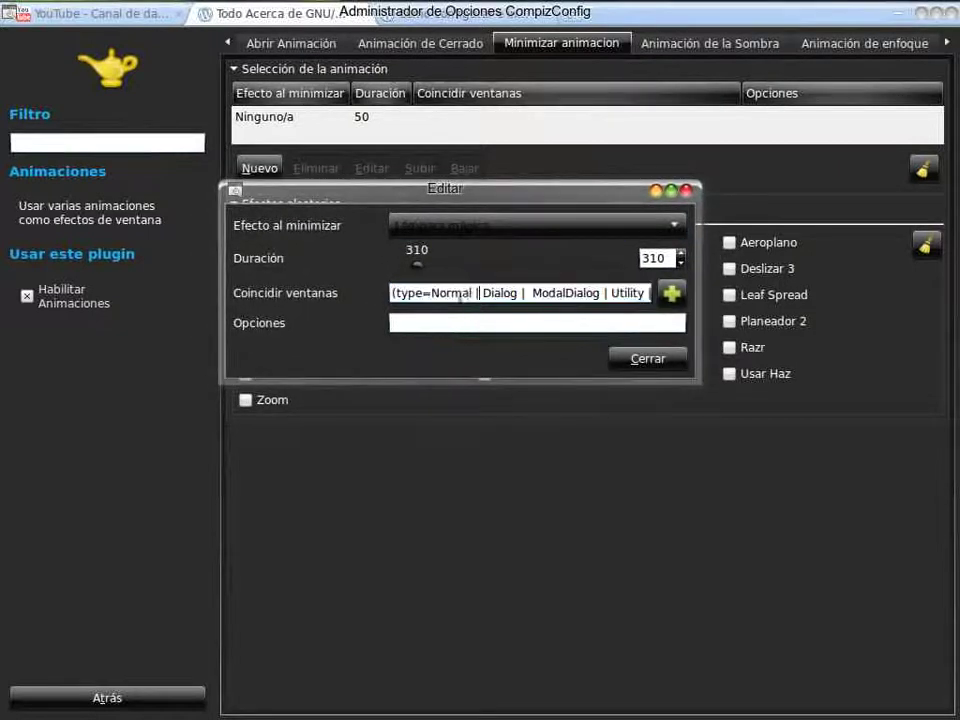
triple_click(411, 293)
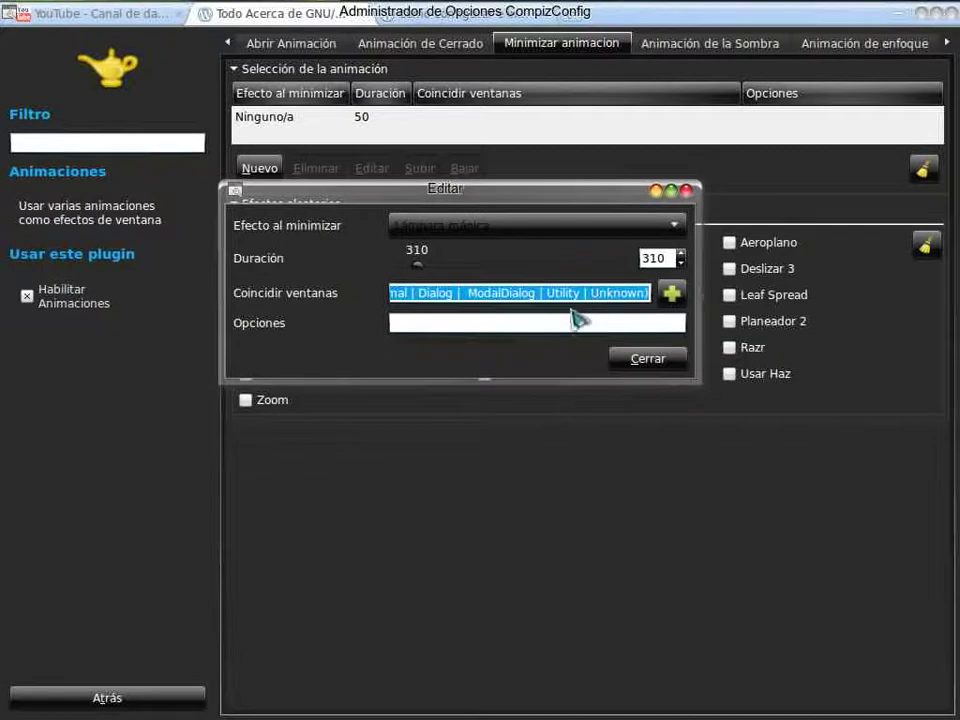
left_click_drag(545, 294, 425, 335)
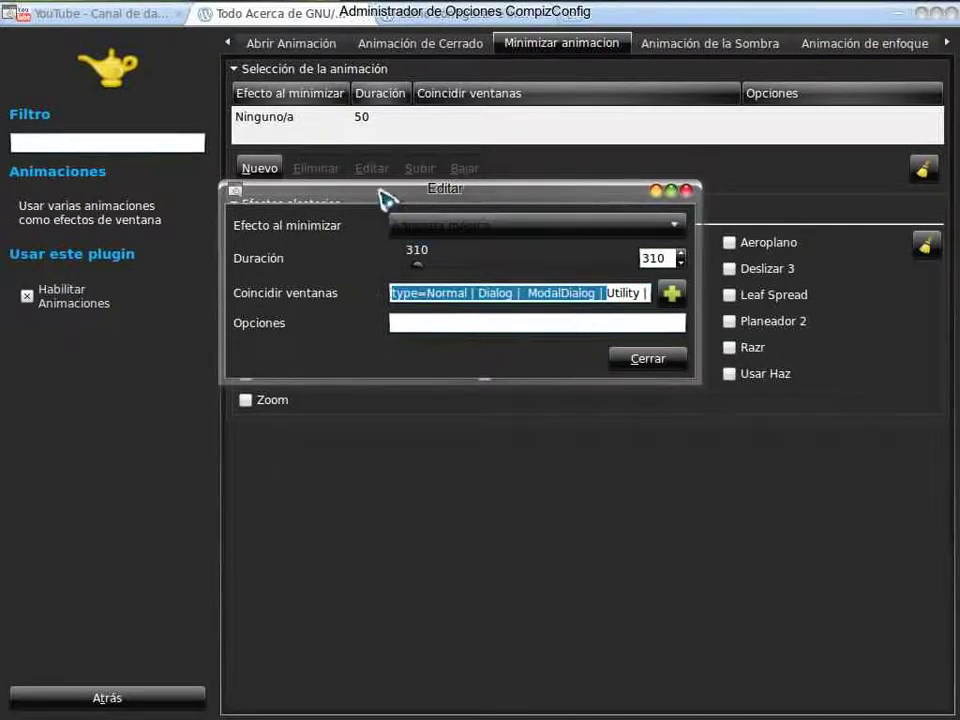
Close the Editar dialog and select the new Lámpara mágica entry in the minimize animation list.
left_click_drag(384, 193, 390, 190)
left_click(650, 360)
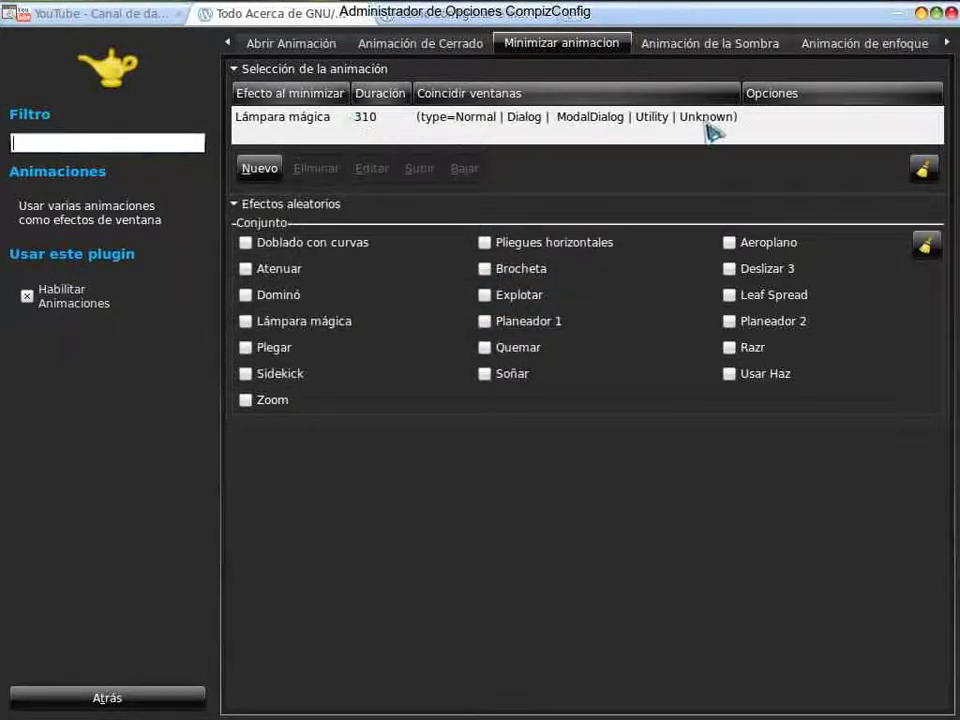
left_click(746, 121)
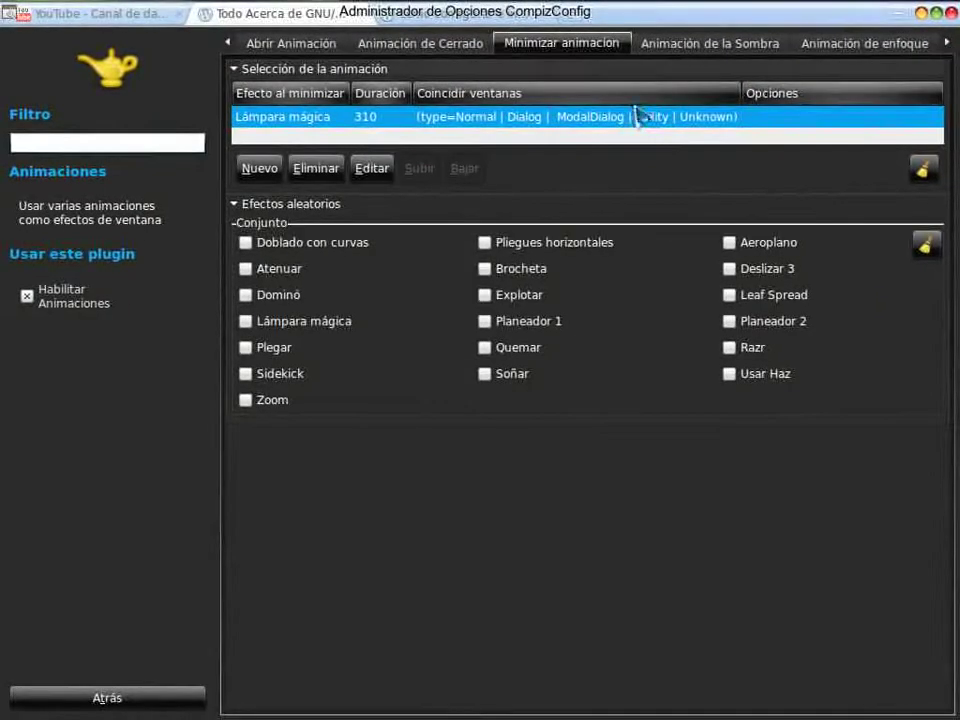
Minimize and restore the CompizConfig window twice to test the Lámpara mágica effect.
left_click(921, 13)
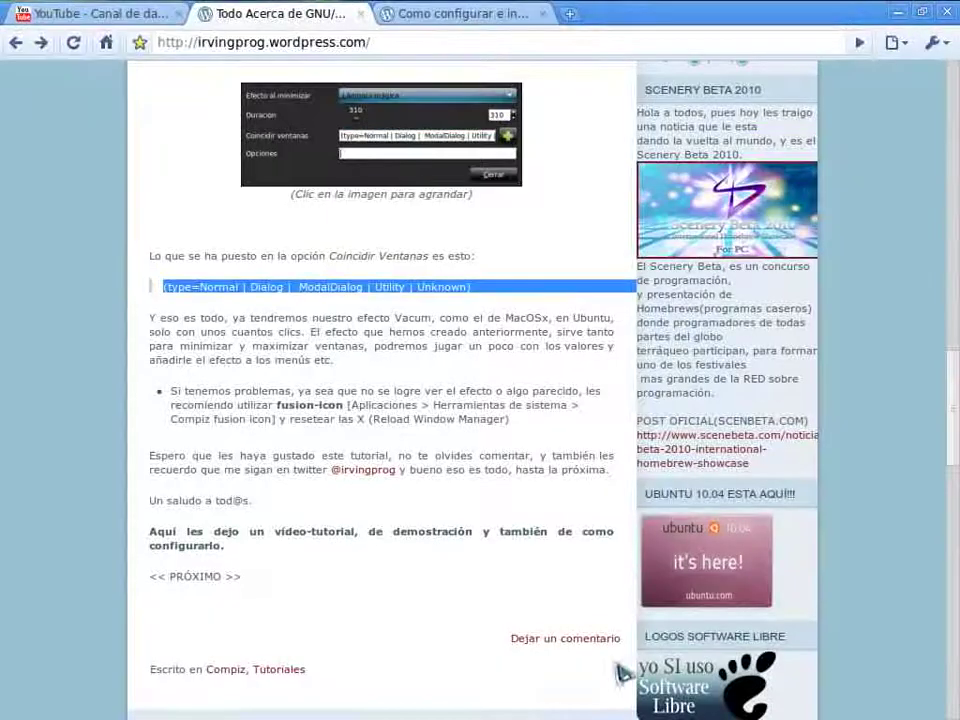
mouse_move(678, 690)
left_click(622, 700)
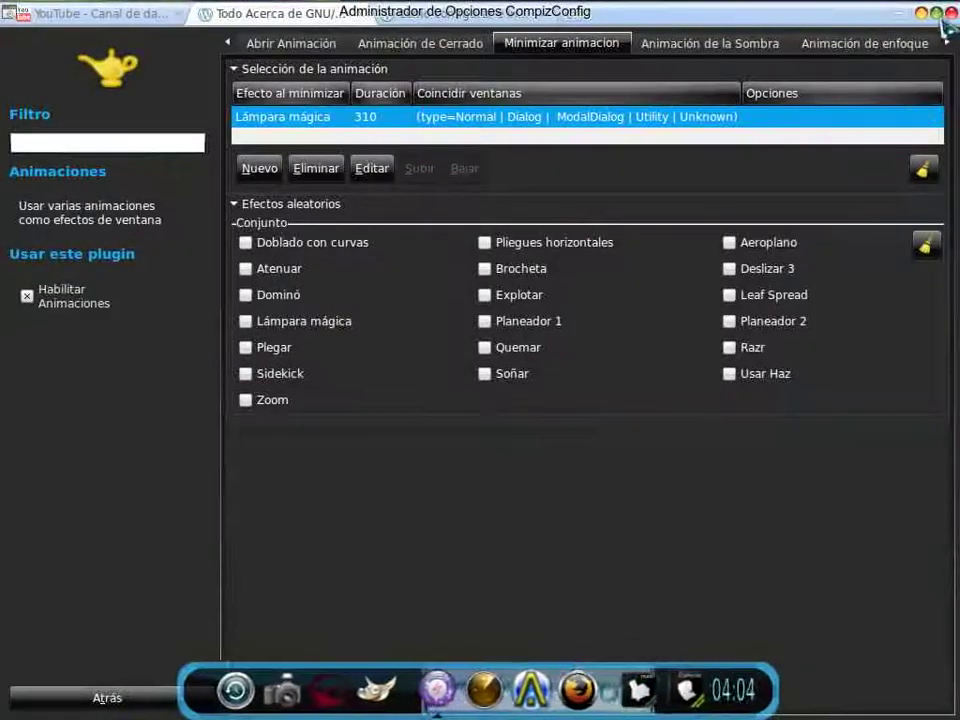
left_click(921, 14)
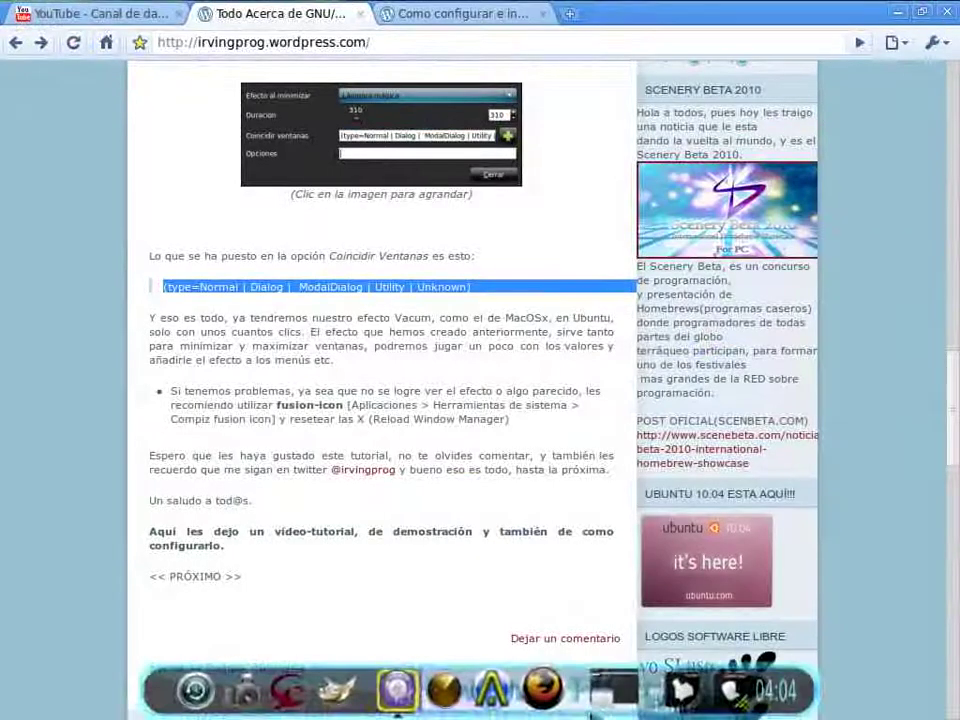
left_click(607, 705)
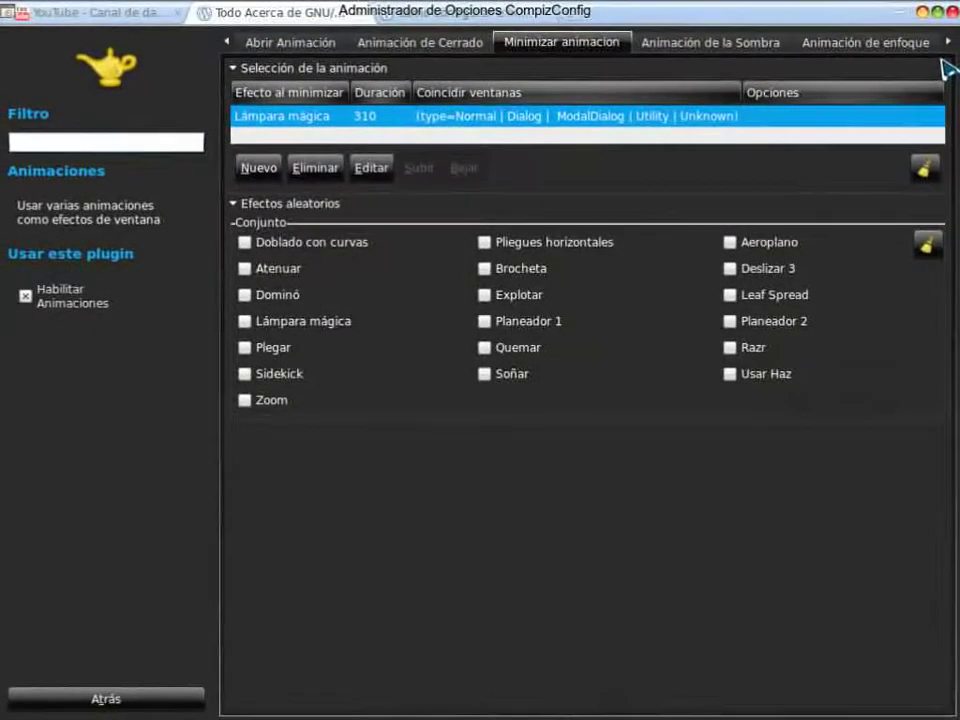
Open the effect settings (Configuración de Efectos) and expand the Lámpara mágica section.
left_click(947, 42)
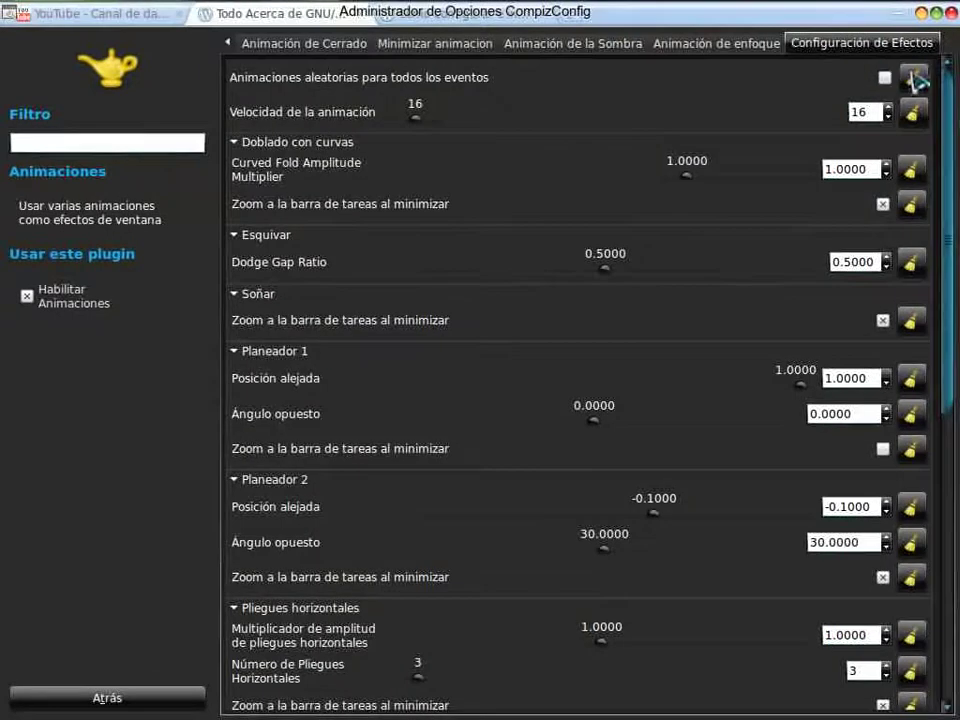
left_click_drag(952, 135, 936, 372)
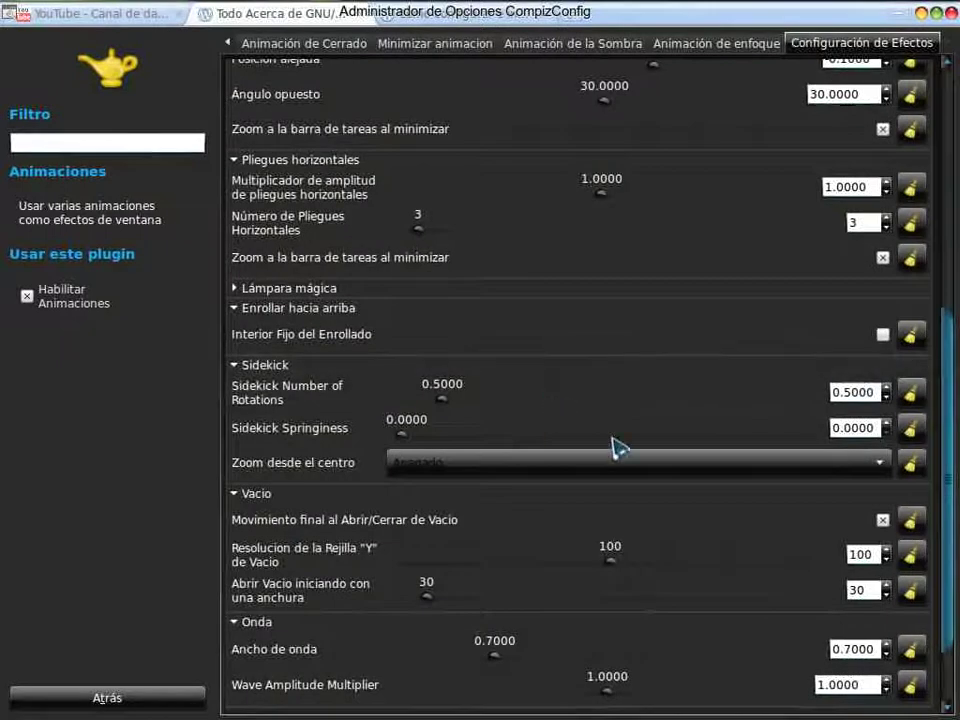
left_click_drag(955, 425, 929, 405)
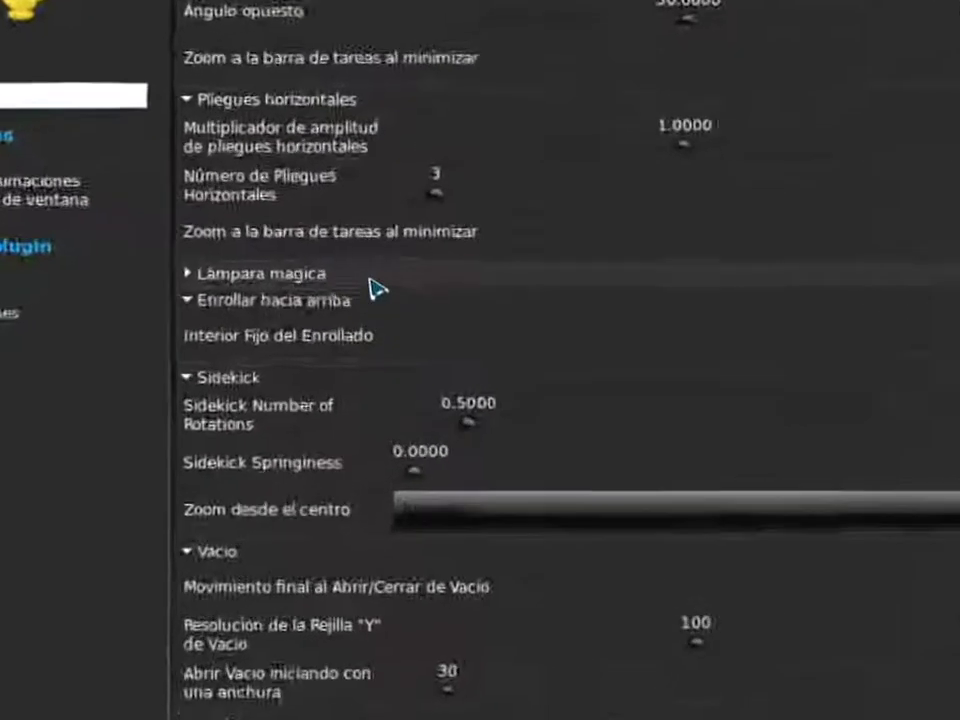
left_click(368, 277)
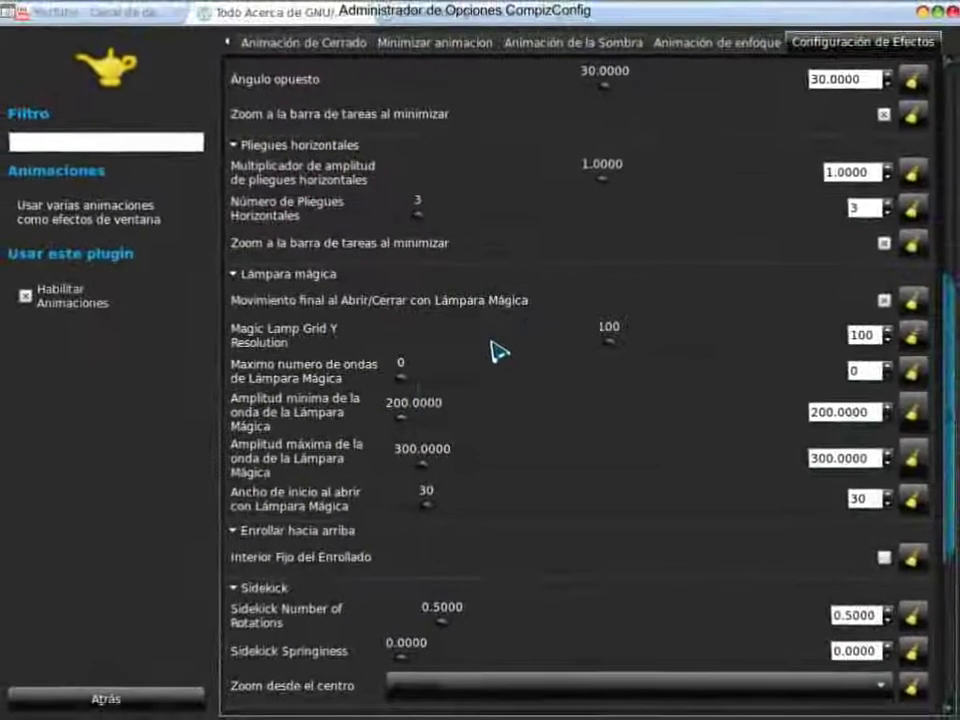
Try a maximum of 3 waves for Lámpara mágica by minimizing and restoring the CompizConfig window.
left_click_drag(404, 384, 435, 384)
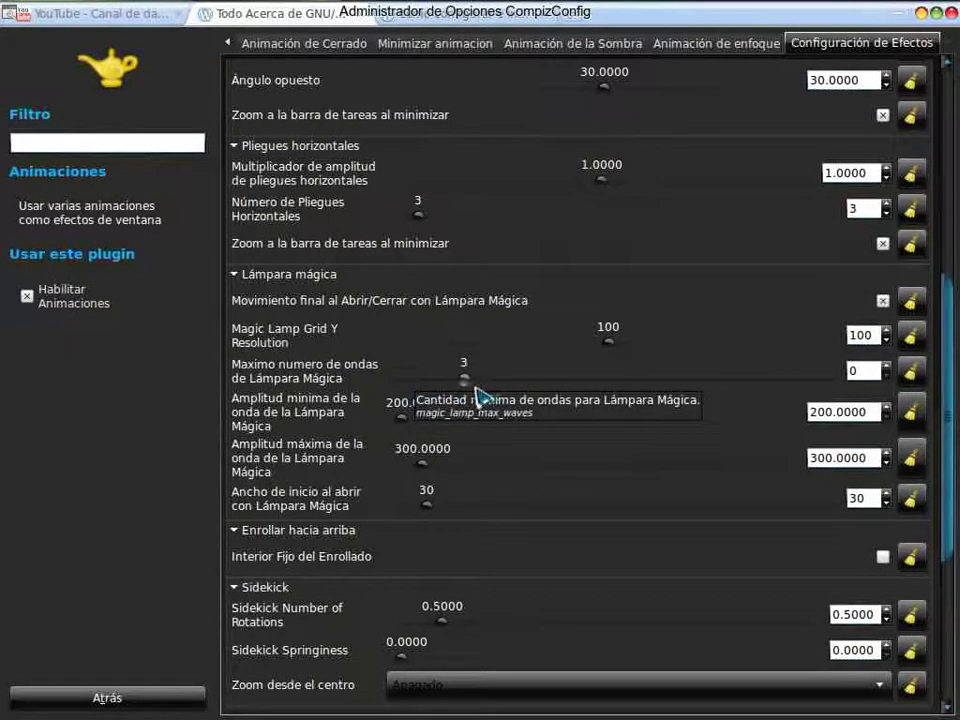
left_click_drag(478, 394, 480, 394)
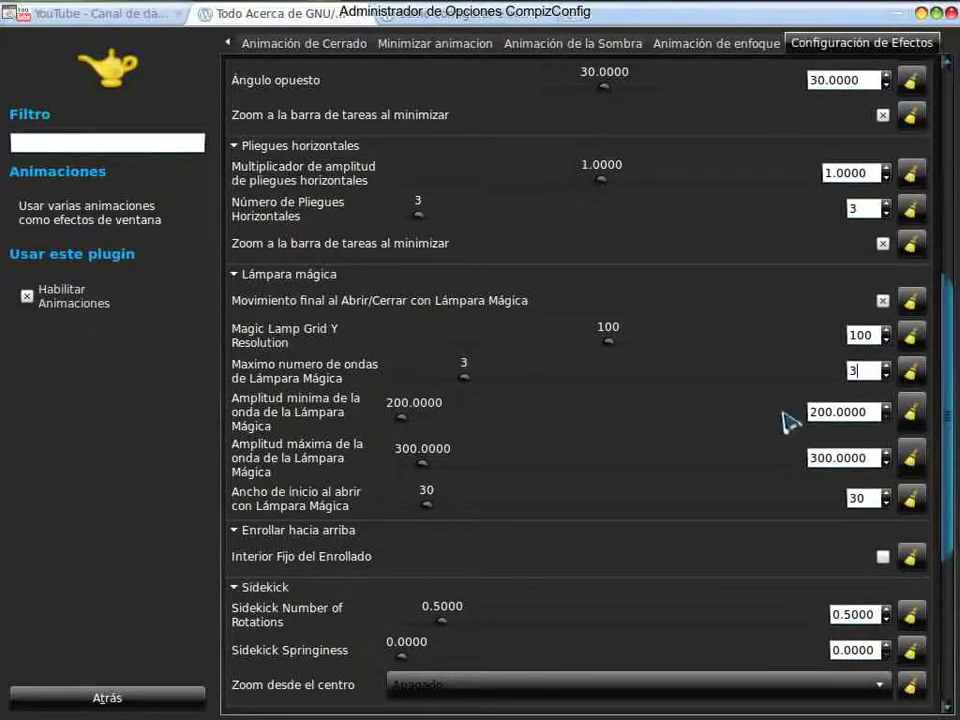
left_click(922, 13)
mouse_move(636, 705)
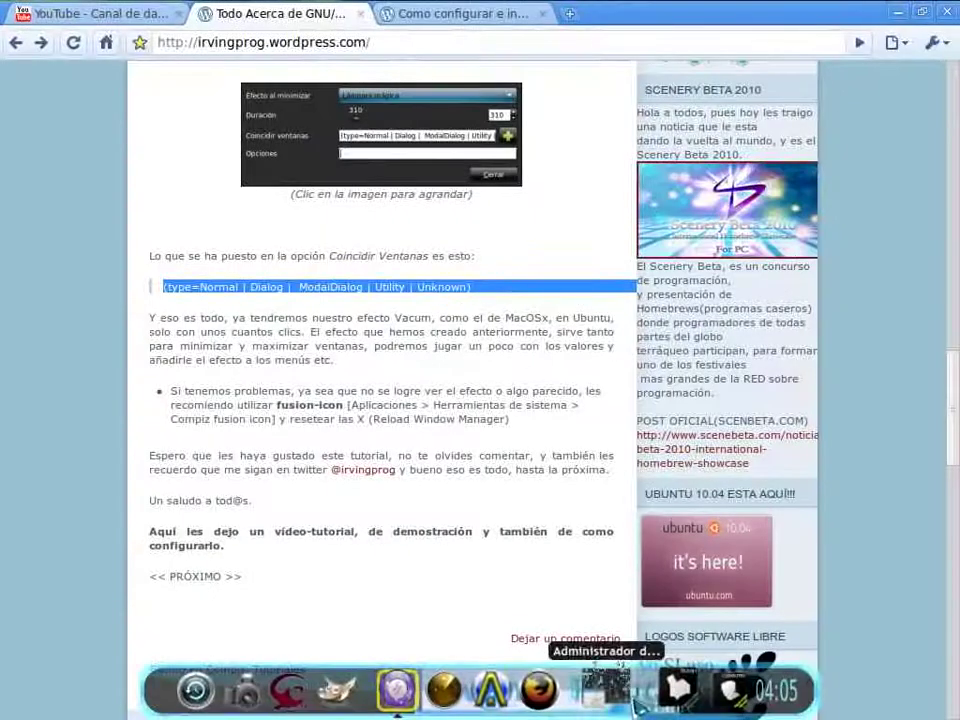
left_click(636, 705)
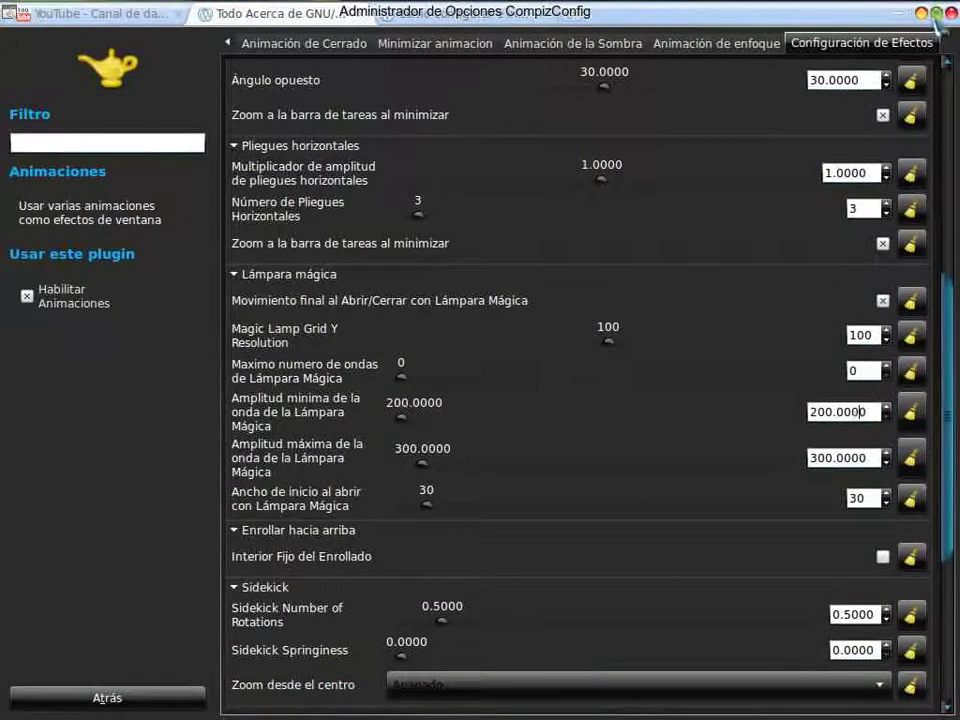
Return to the Compiz plugin overview, close CompizConfig, and clear the text selection on the blog page.
left_click(150, 699)
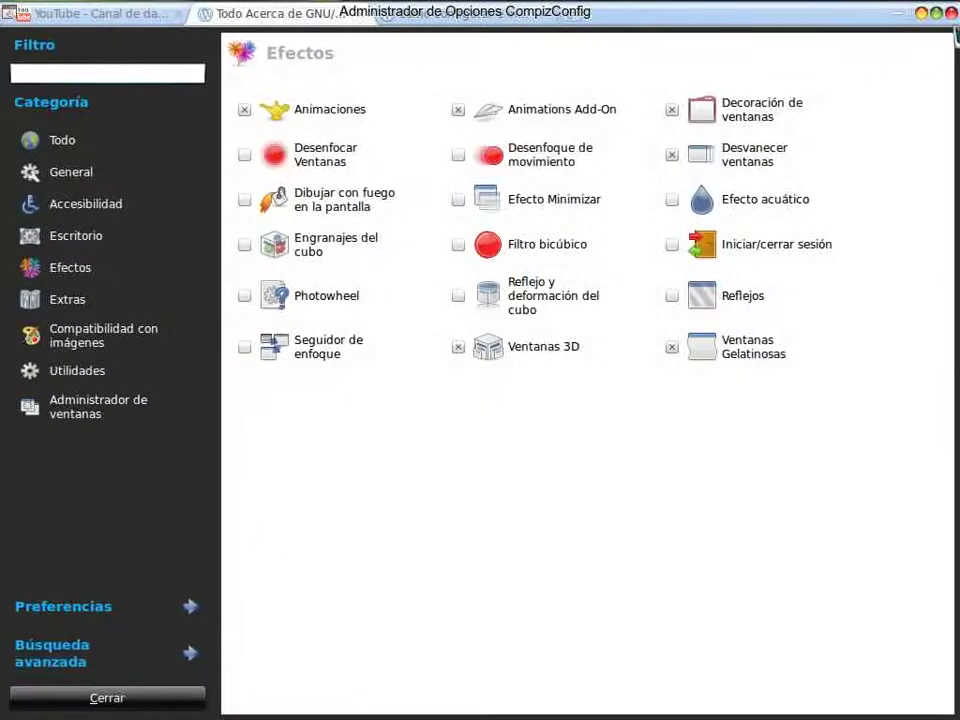
left_click(940, 13)
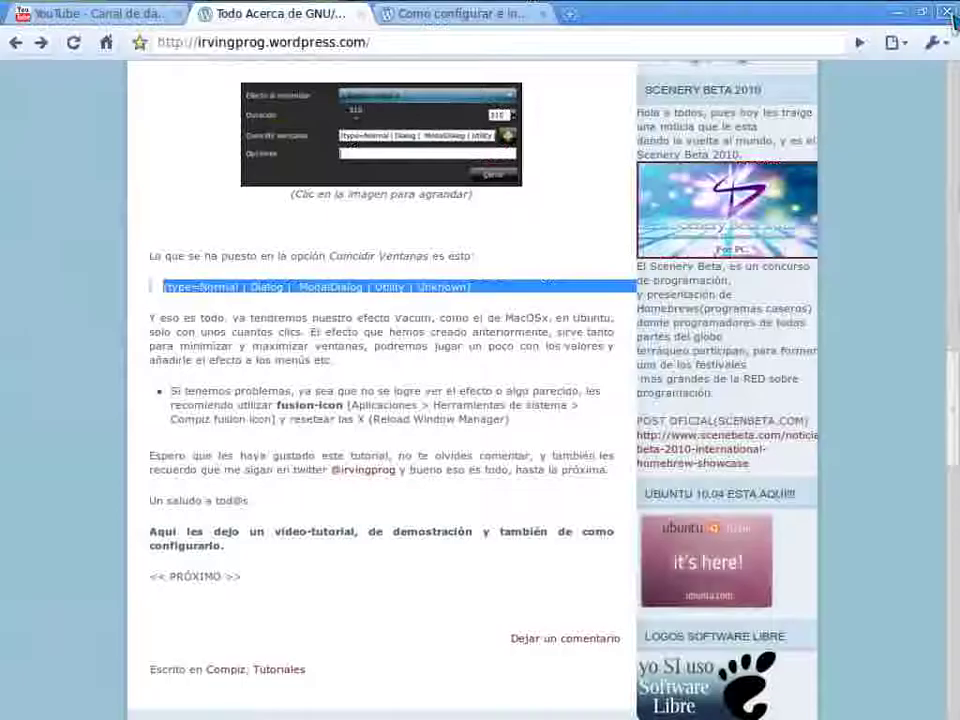
left_click(362, 320)
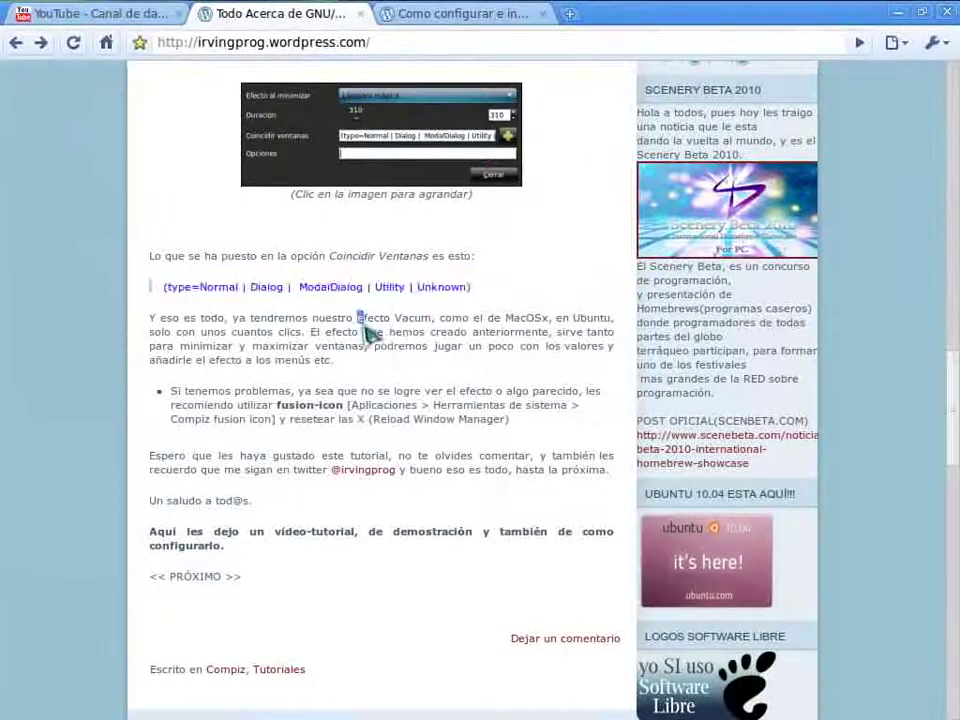
Minimize and restore the browser window twice to test the Lámpara mágica effect.
left_click(900, 13)
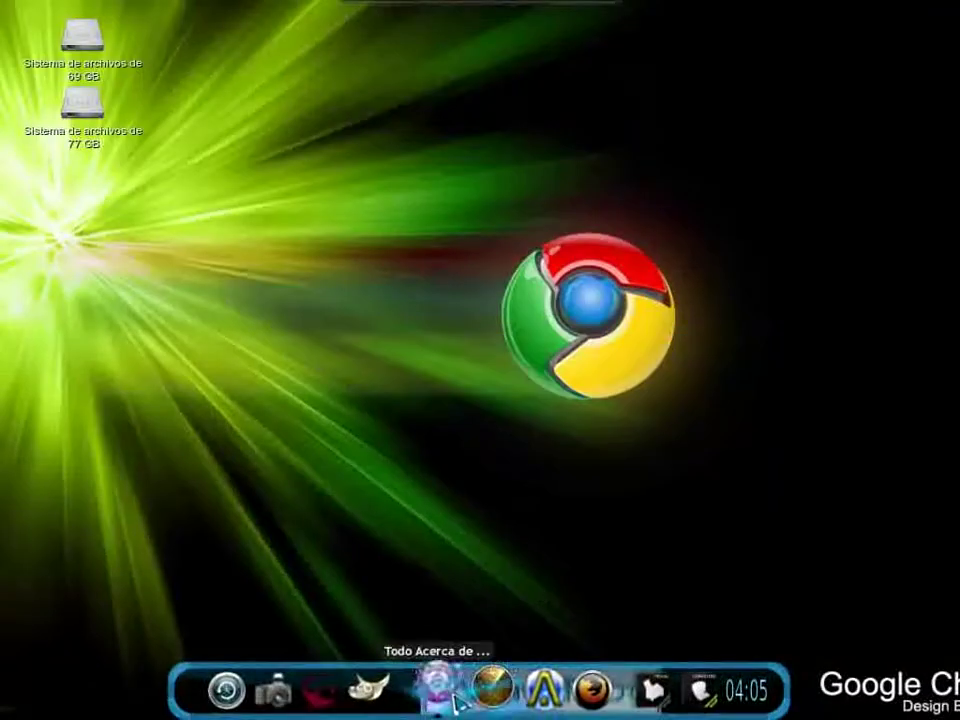
left_click(452, 696)
mouse_move(955, 452)
left_mouse_down()
mouse_move(951, 490)
mouse_move(951, 471)
left_mouse_up()
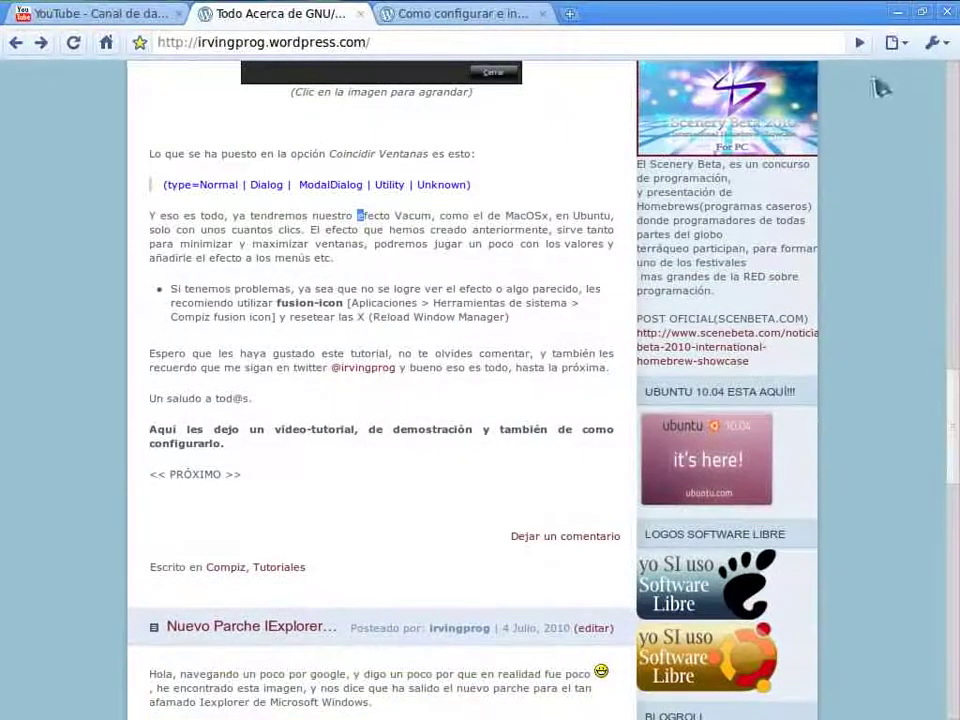
left_click(898, 16)
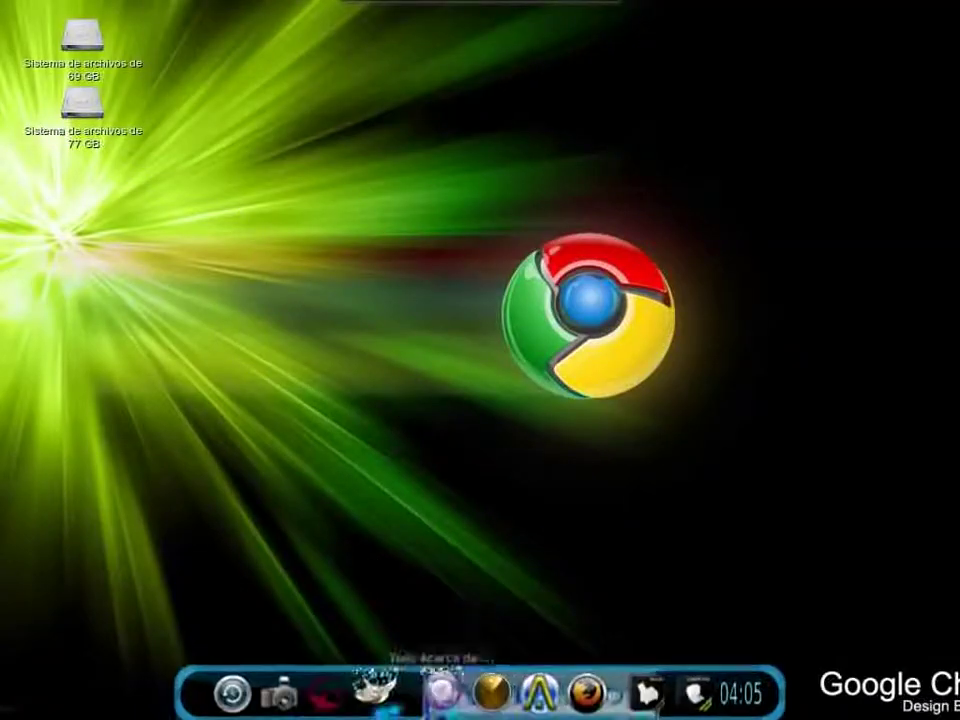
left_click(453, 705)
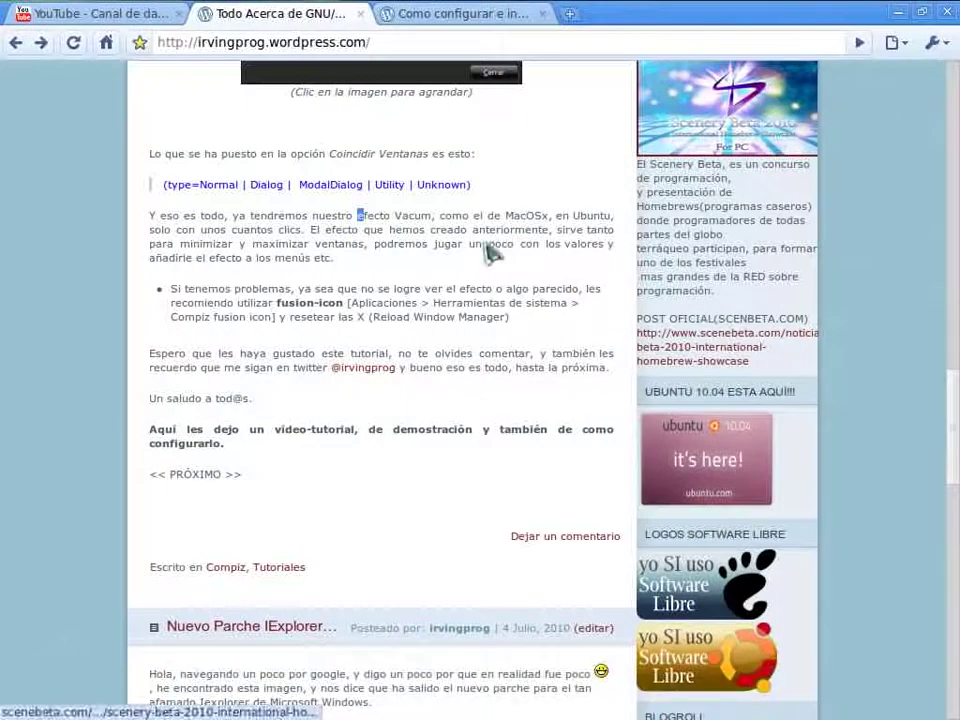
Following the blog's troubleshooting note, launch Compiz Fusion Icon from the system tools and open its options menu.
scroll(955, 375, "up", 1)
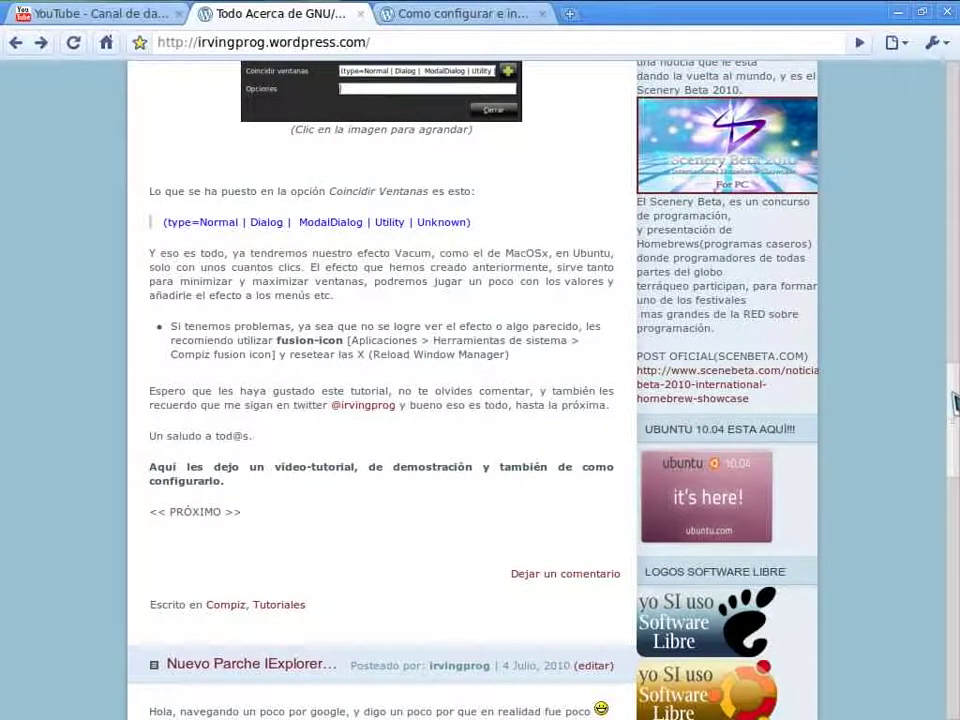
mouse_move(953, 405)
left_mouse_down()
mouse_move(951, 418)
mouse_move(951, 400)
left_mouse_up()
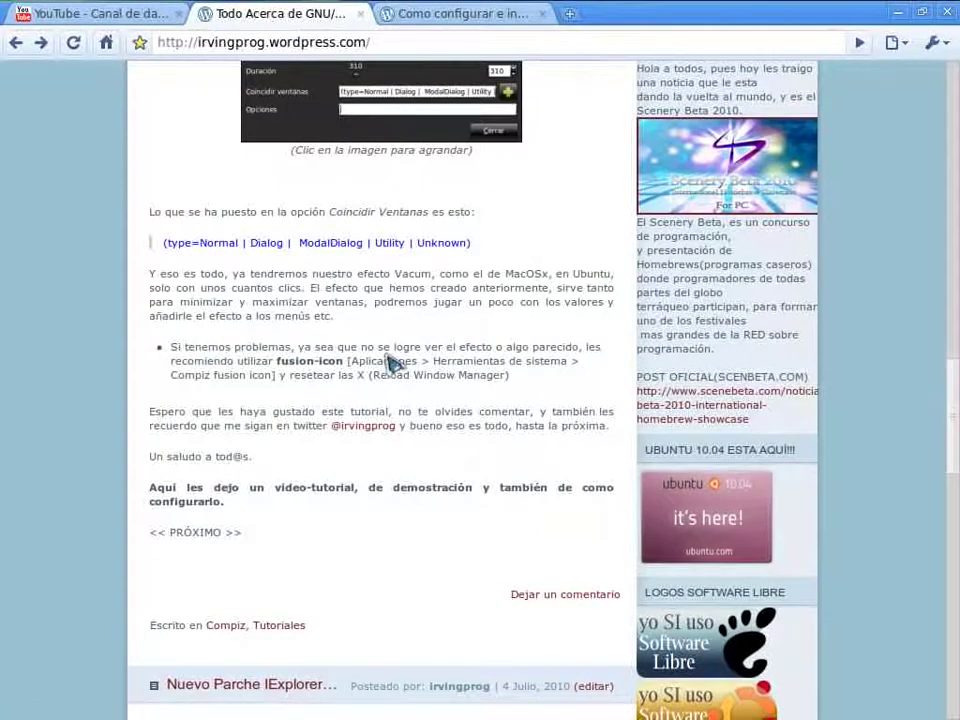
scroll(951, 416, "down", 1)
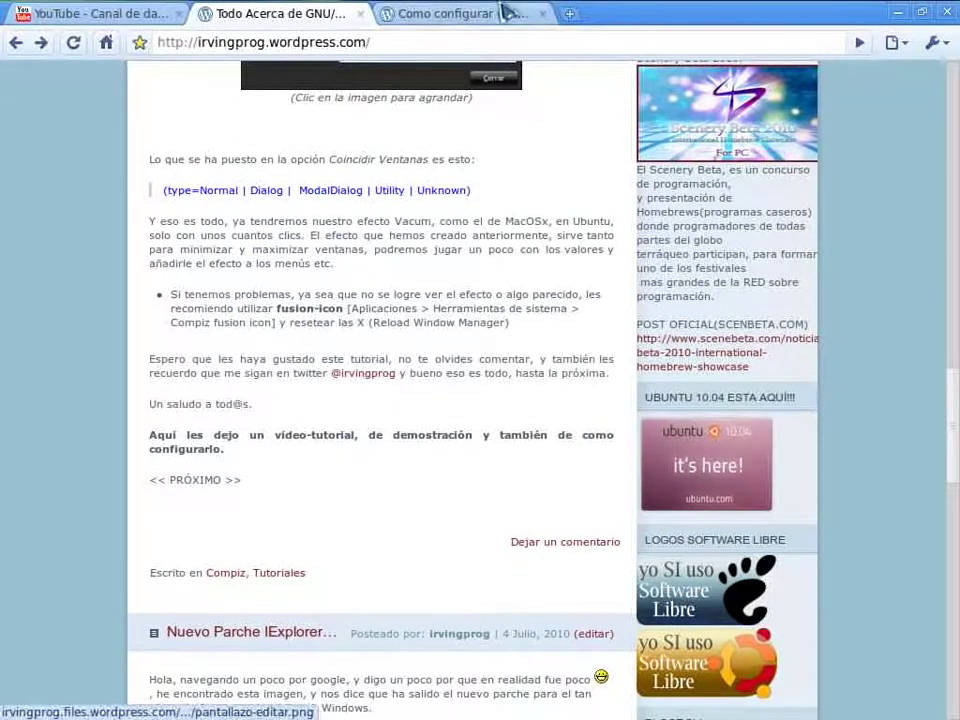
mouse_move(514, 21)
left_click(598, 14)
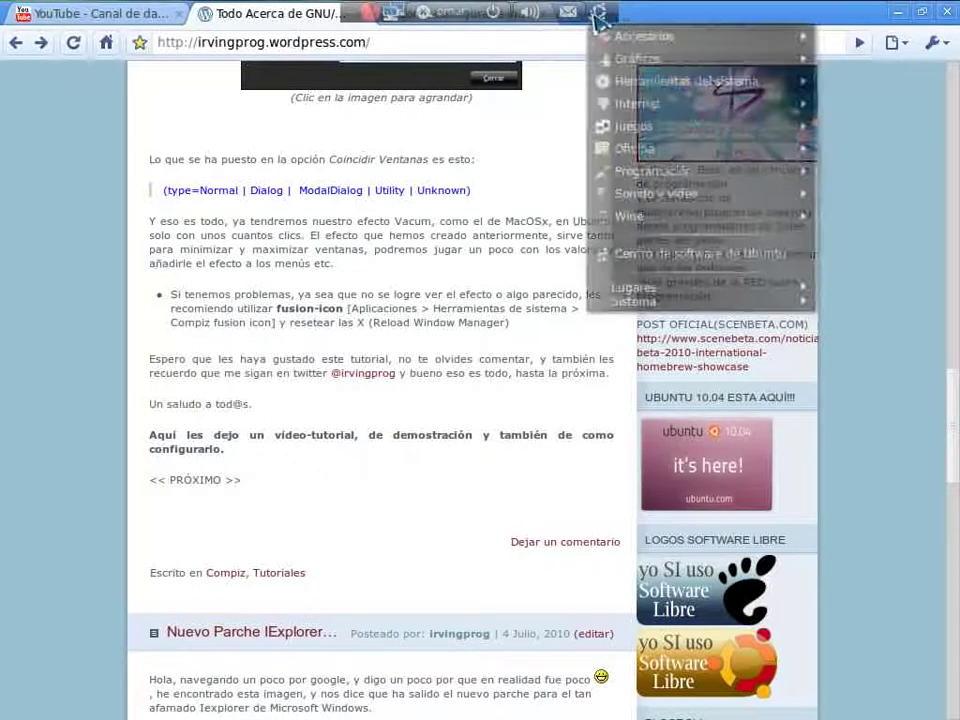
mouse_move(674, 90)
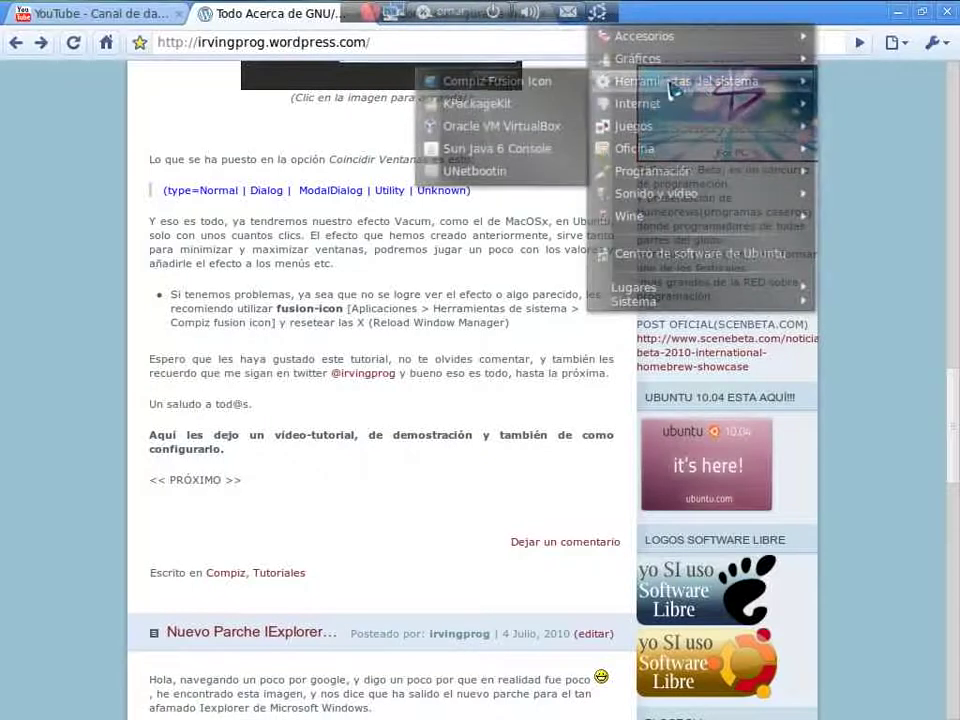
left_click(524, 88)
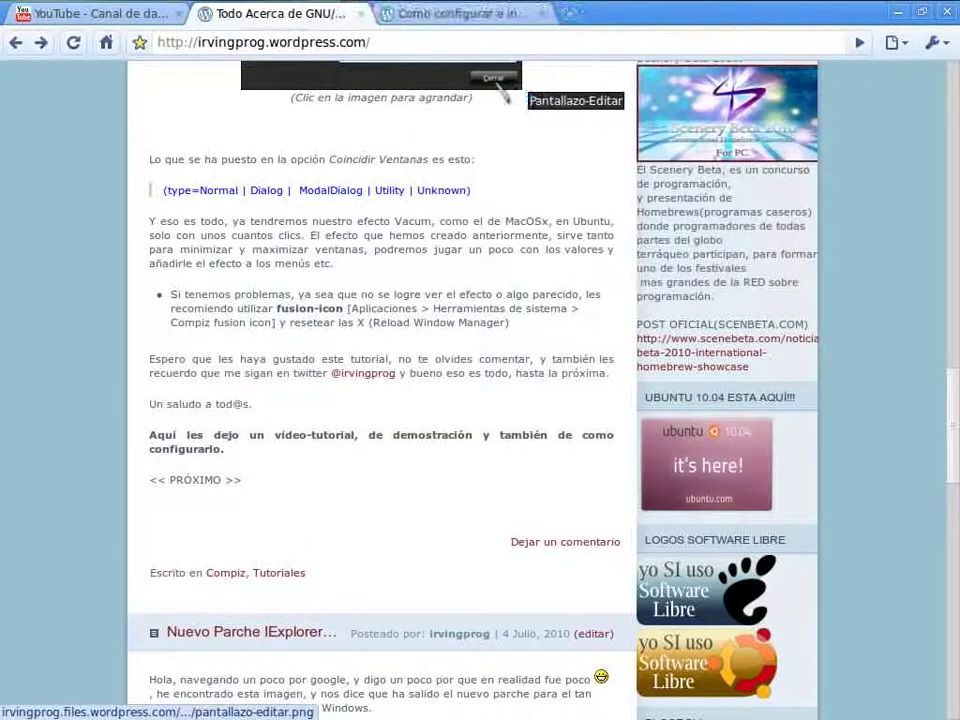
mouse_move(410, 16)
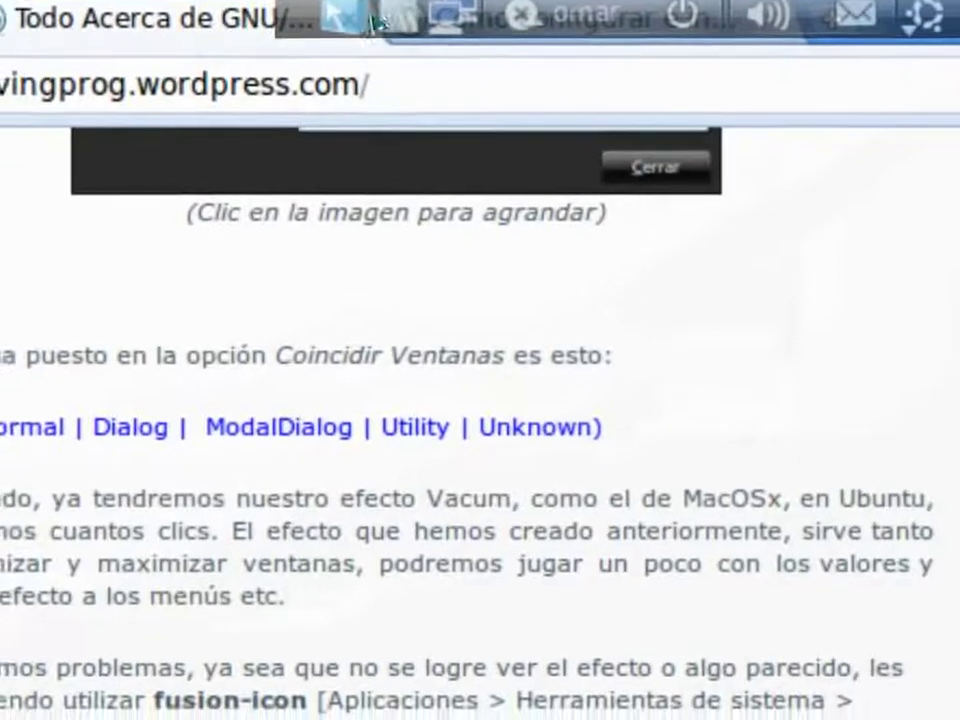
left_click(380, 22)
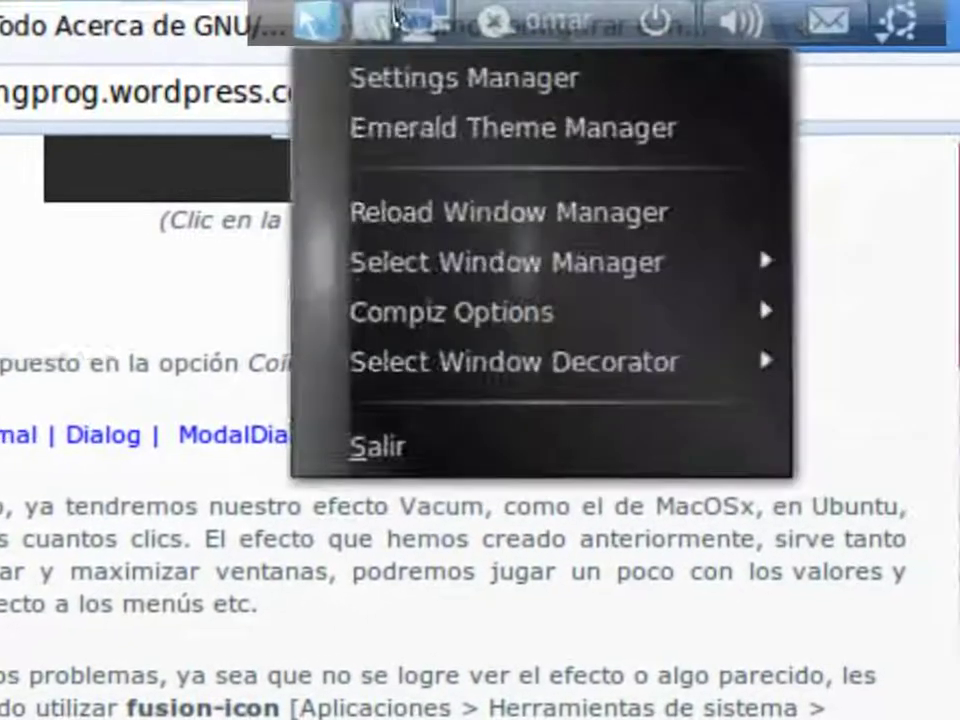